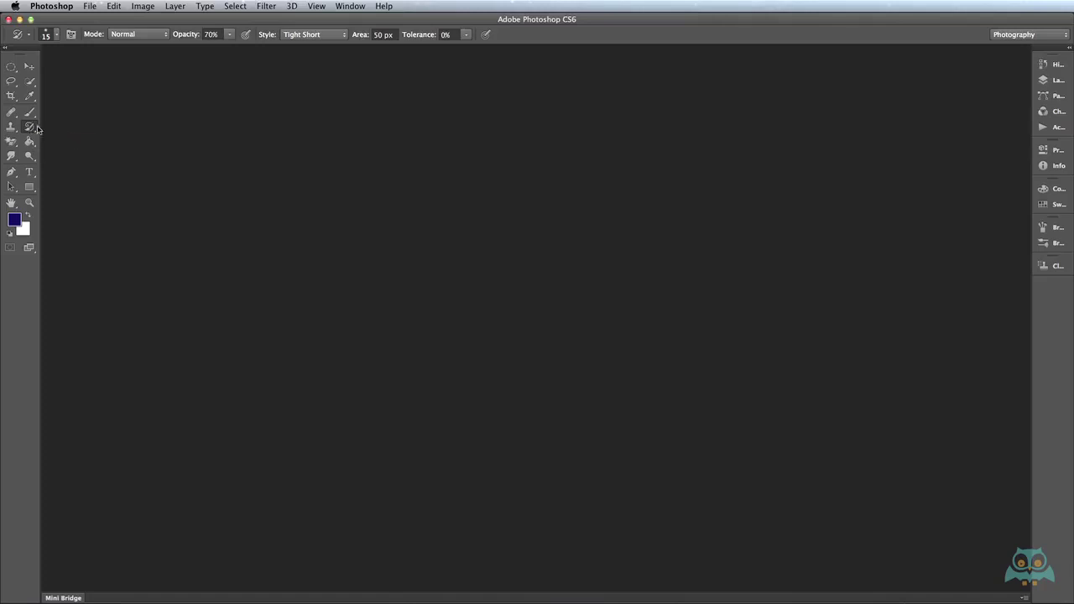
Swap the History Brush slot for the Art History Brush Tool.
right_click(31, 132)
click(31, 131)
right_click(32, 132)
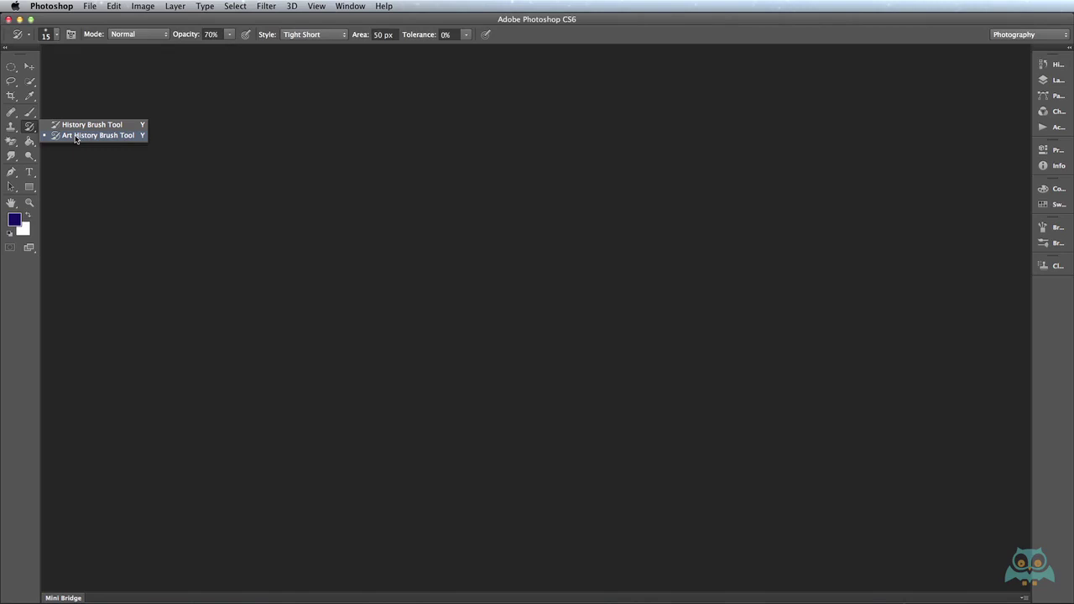
click(75, 135)
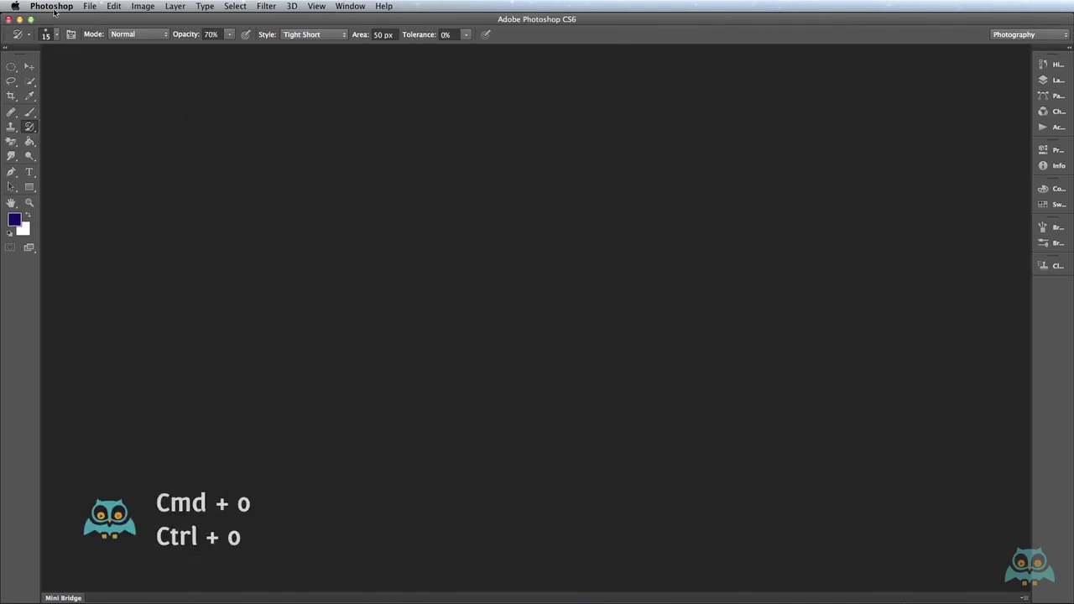
click(89, 6)
Open the pineapple photo DSC_0151.JPG from the tutorial folder.
click(99, 30)
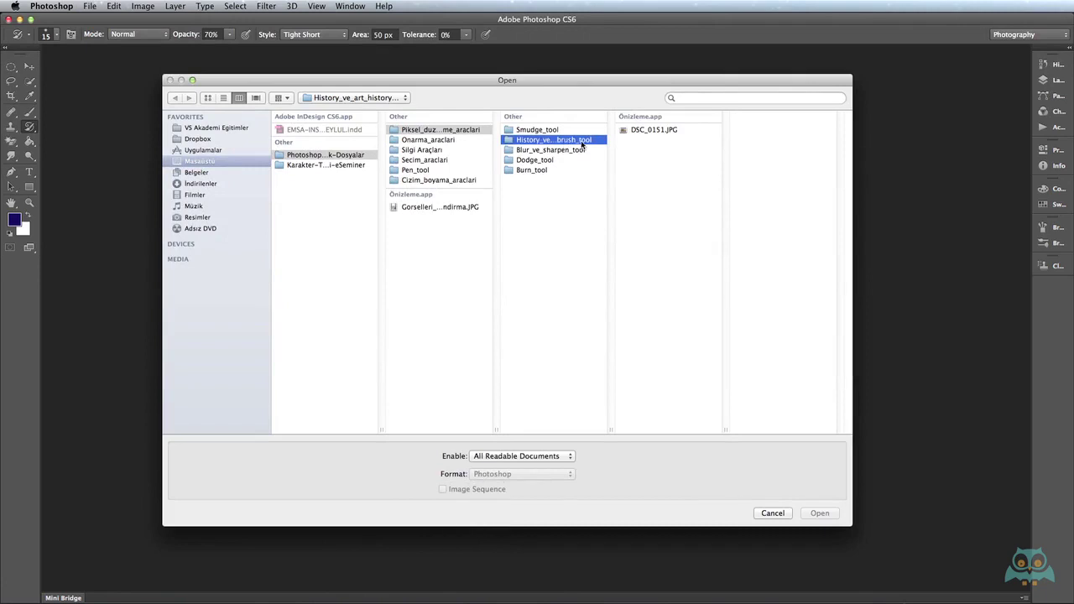
click(650, 133)
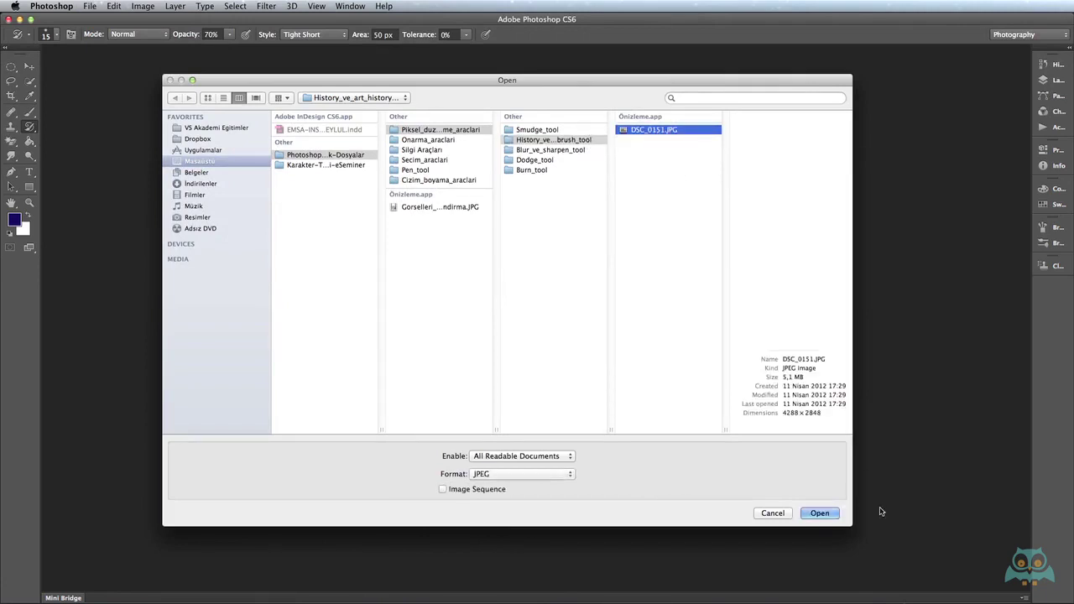
click(821, 518)
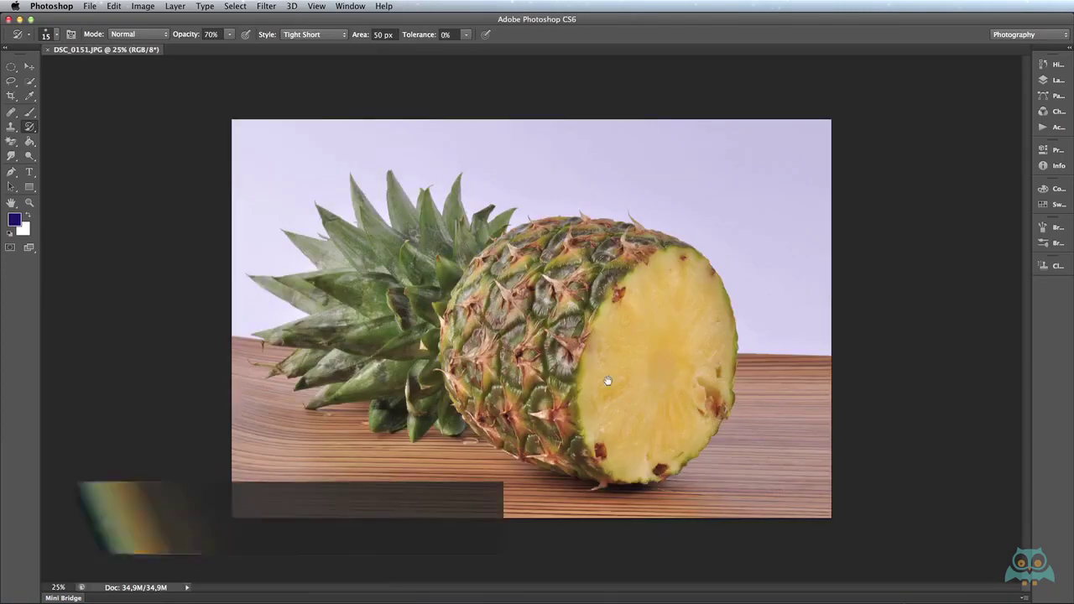
Zoom in to about 110% on the pineapple's crown leaves and upper rind.
super+click(558, 225)
super+click(557, 266)
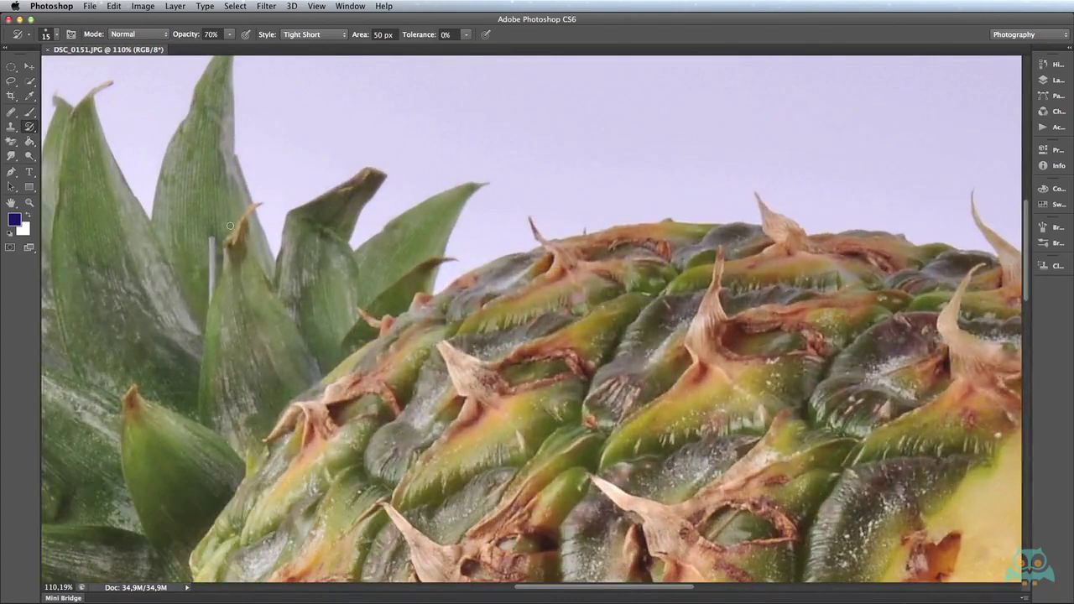
drag(29, 125, 61, 134)
Set the Art History Brush tip to 14 px size and 0% hardness.
click(56, 36)
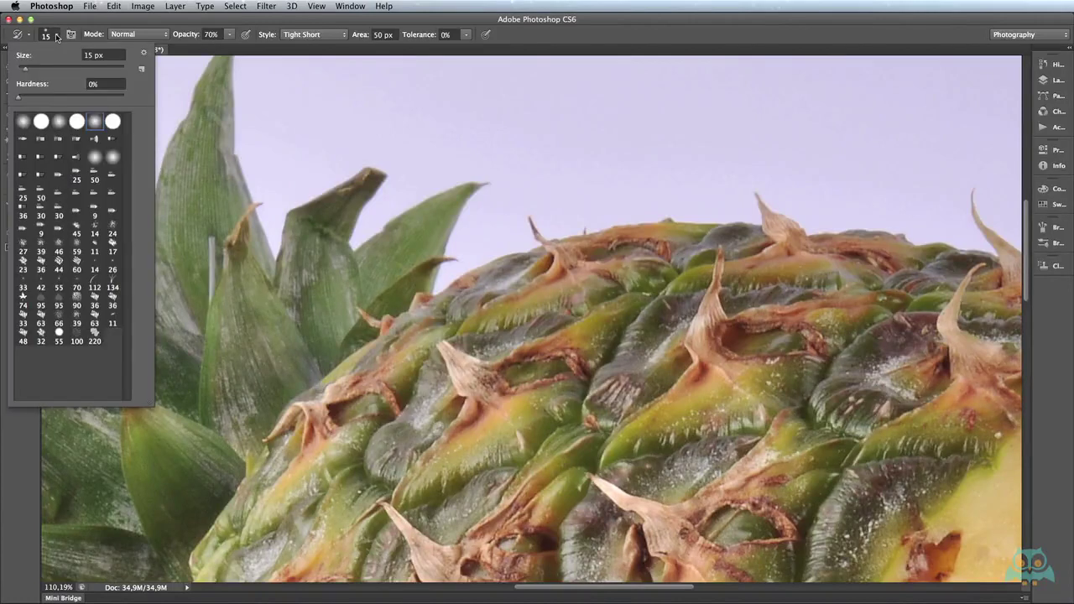
click(25, 70)
drag(18, 100, 10, 101)
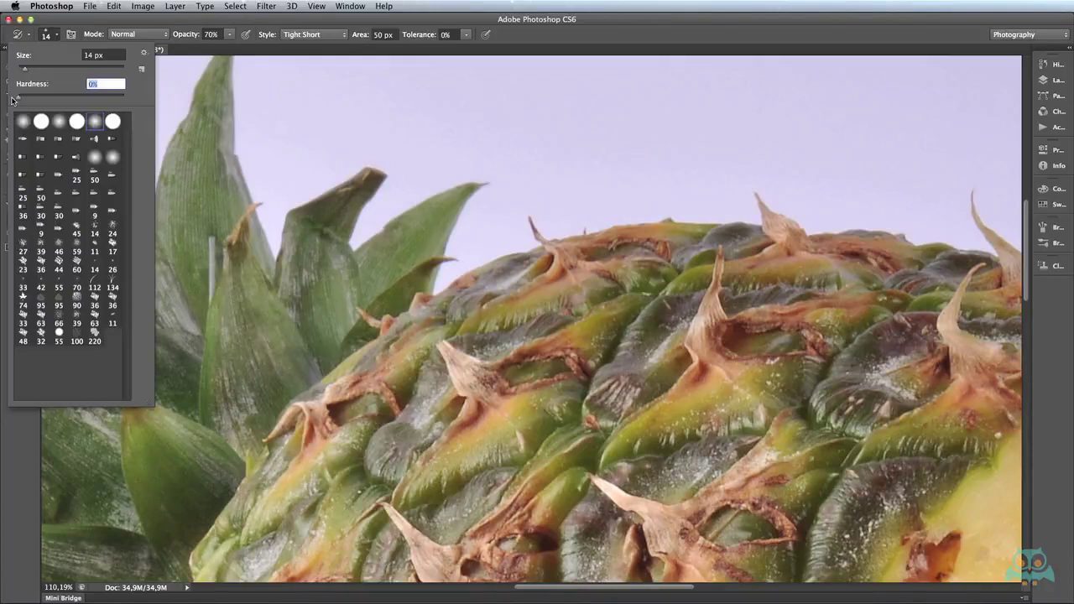
Keep Normal mode, set opacity to 67%, and keep Tight Short style.
click(147, 35)
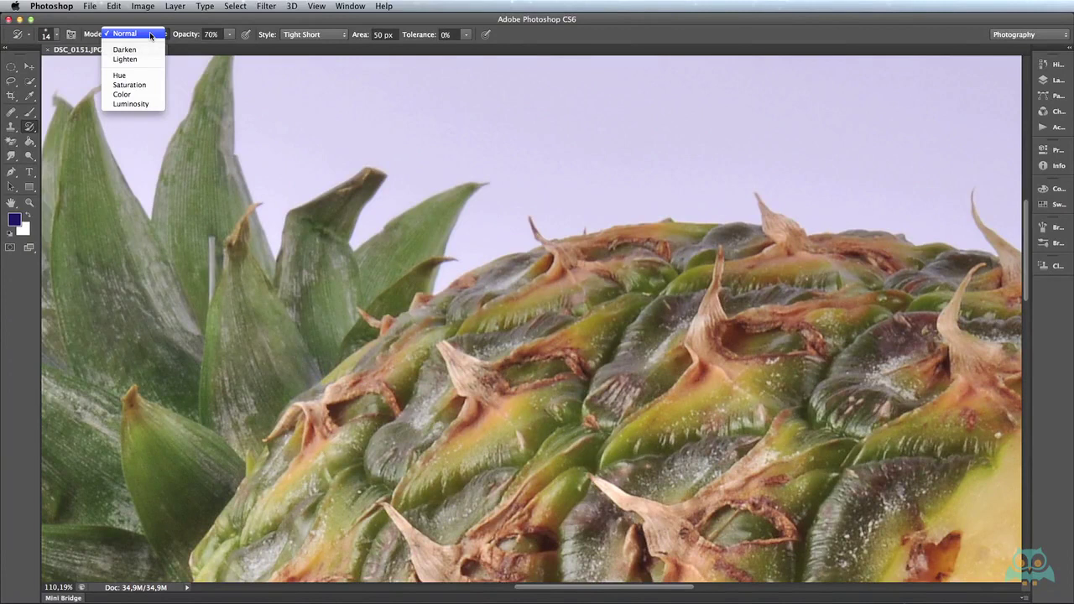
click(151, 36)
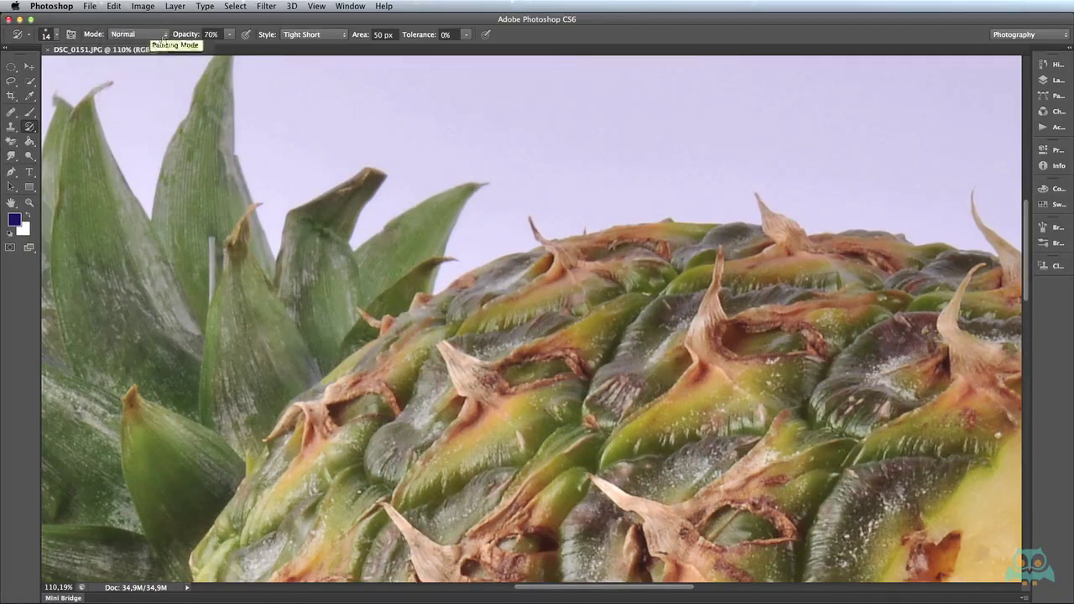
click(229, 34)
drag(226, 50, 230, 50)
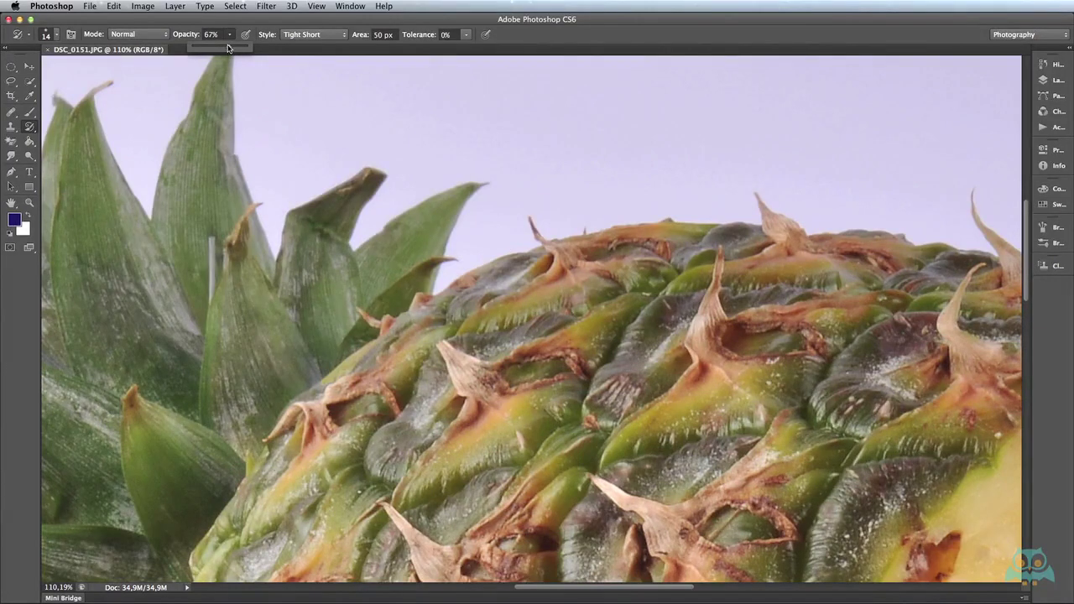
click(311, 35)
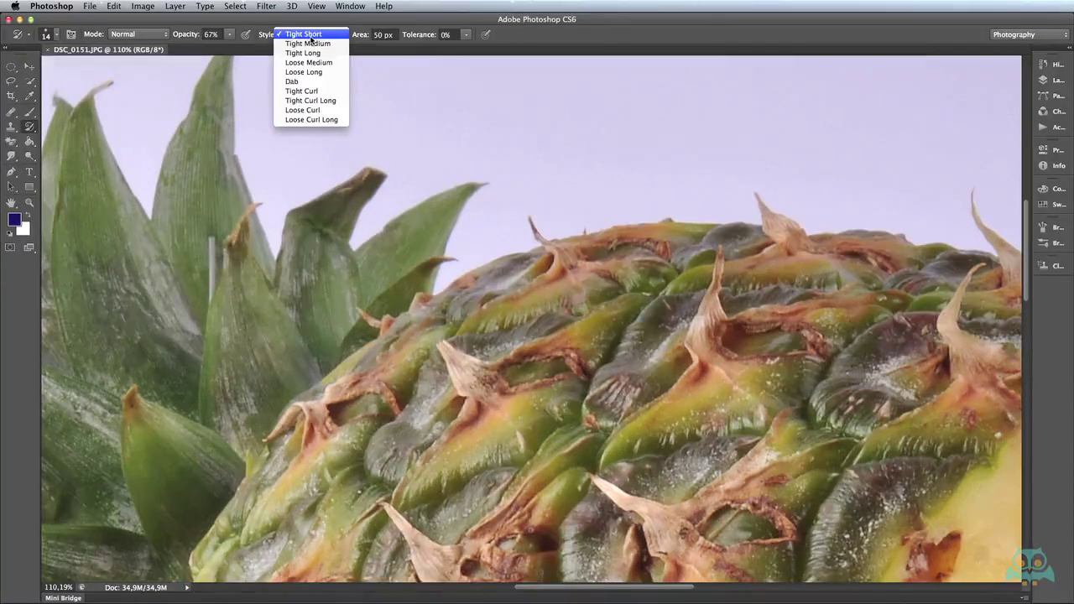
click(310, 37)
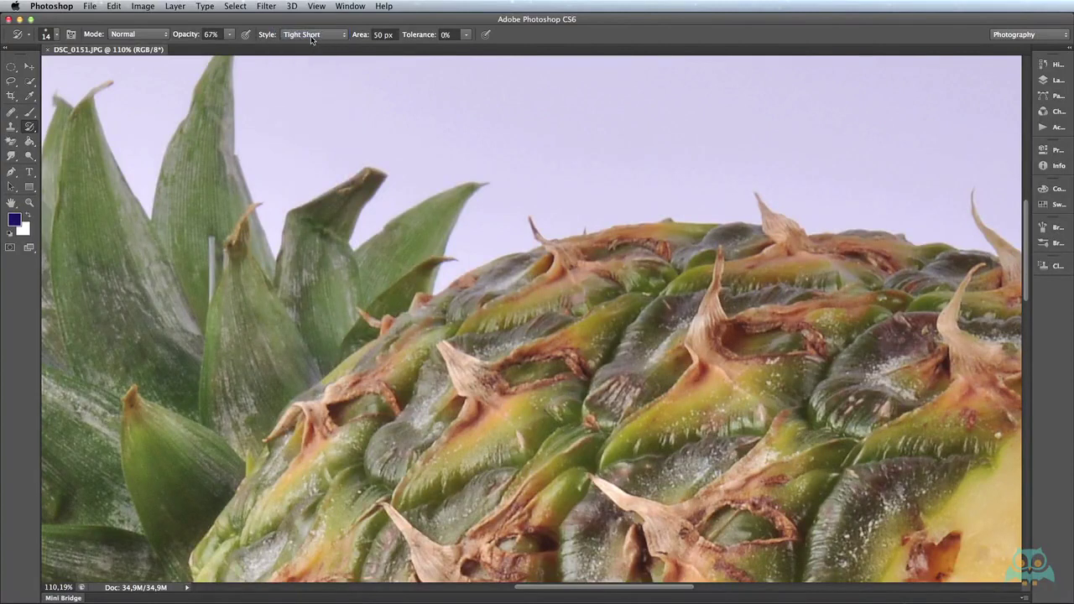
click(315, 37)
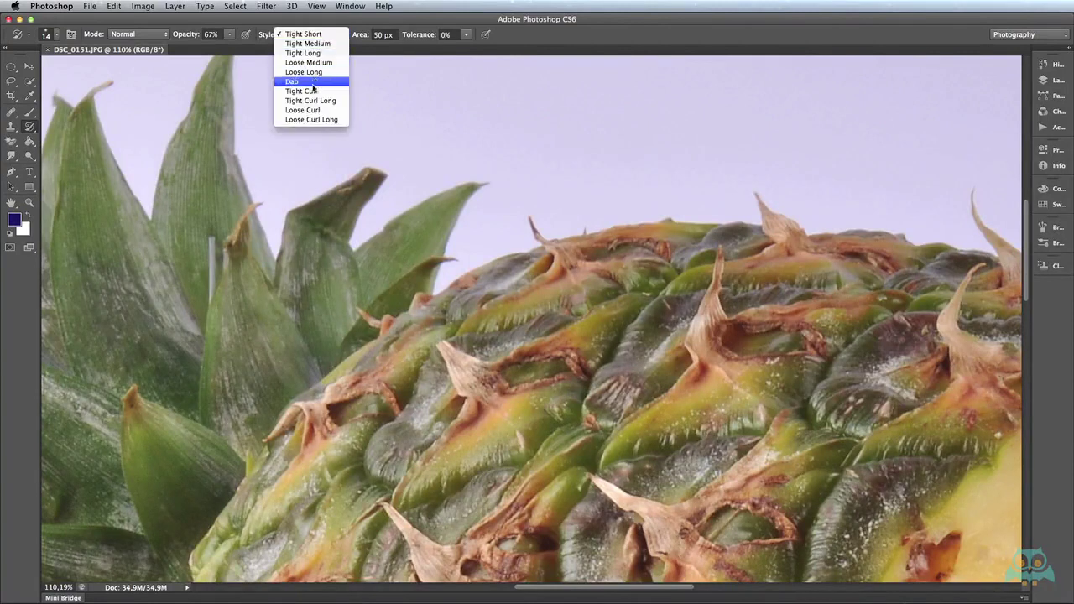
click(320, 36)
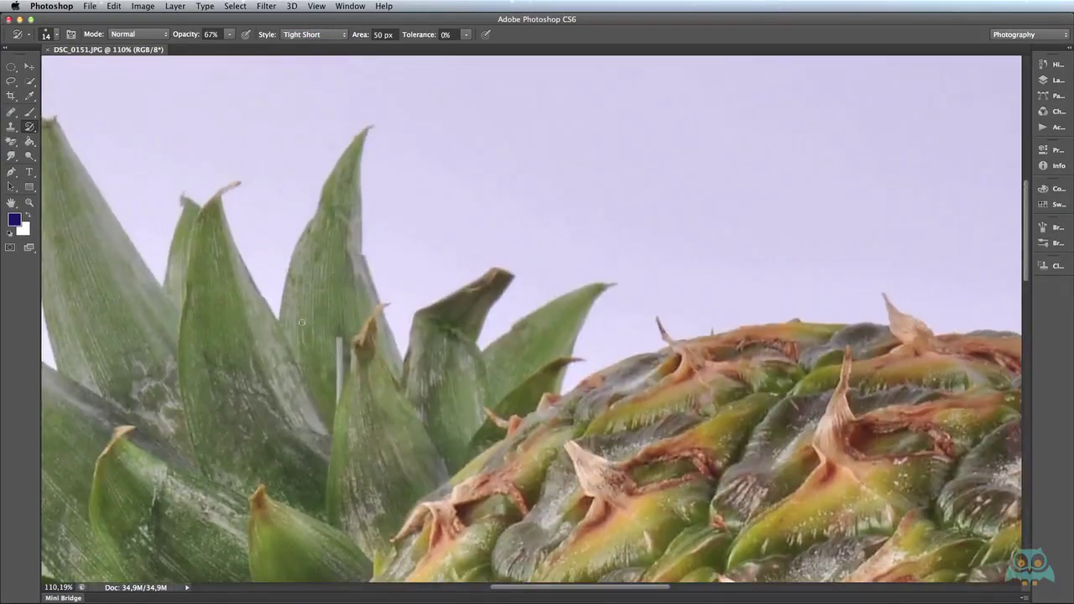
Paint Tight Short strokes over the tall central leaf and the lower leaves.
drag(359, 311, 366, 147)
drag(307, 343, 412, 314)
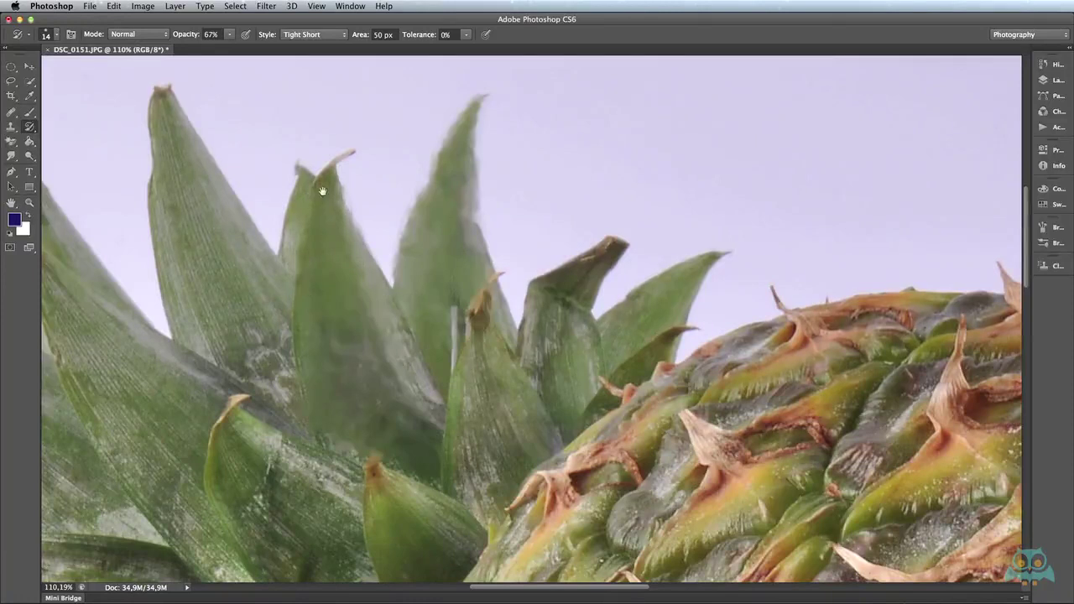
drag(323, 192, 486, 277)
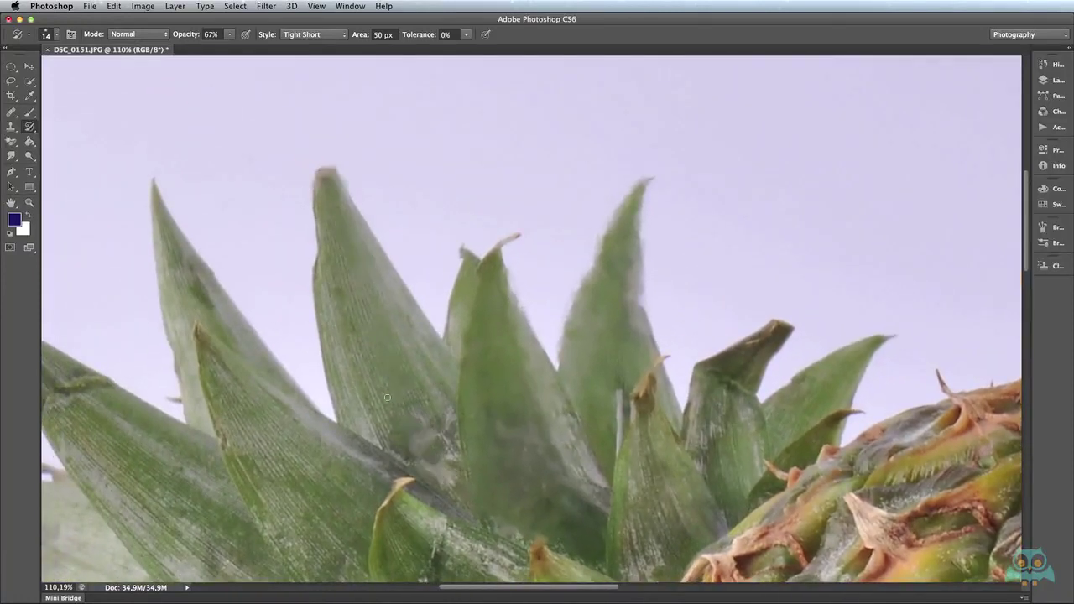
drag(317, 218, 312, 279)
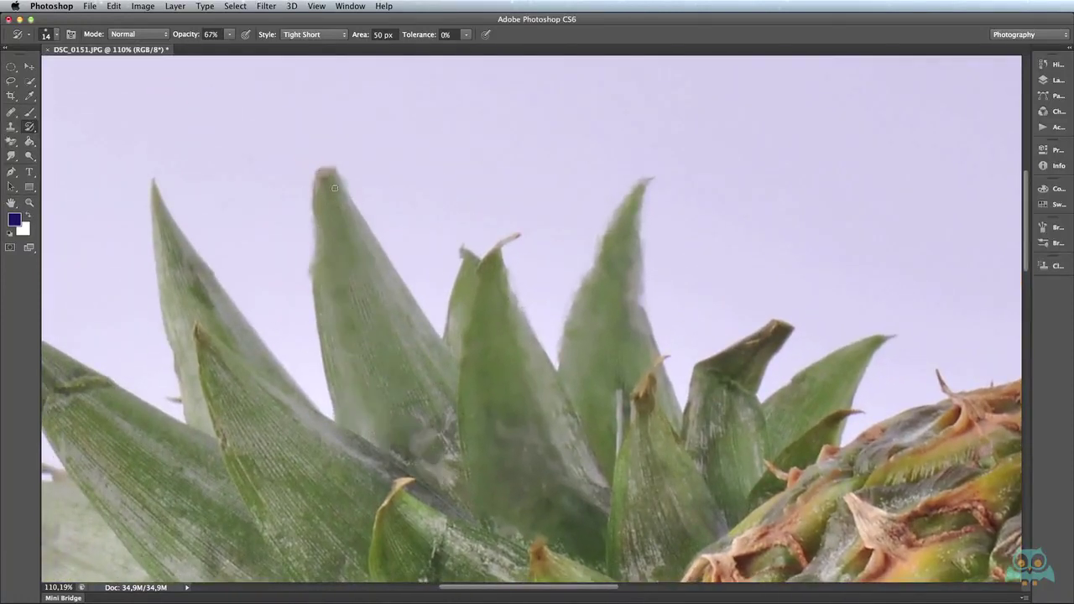
drag(334, 188, 380, 350)
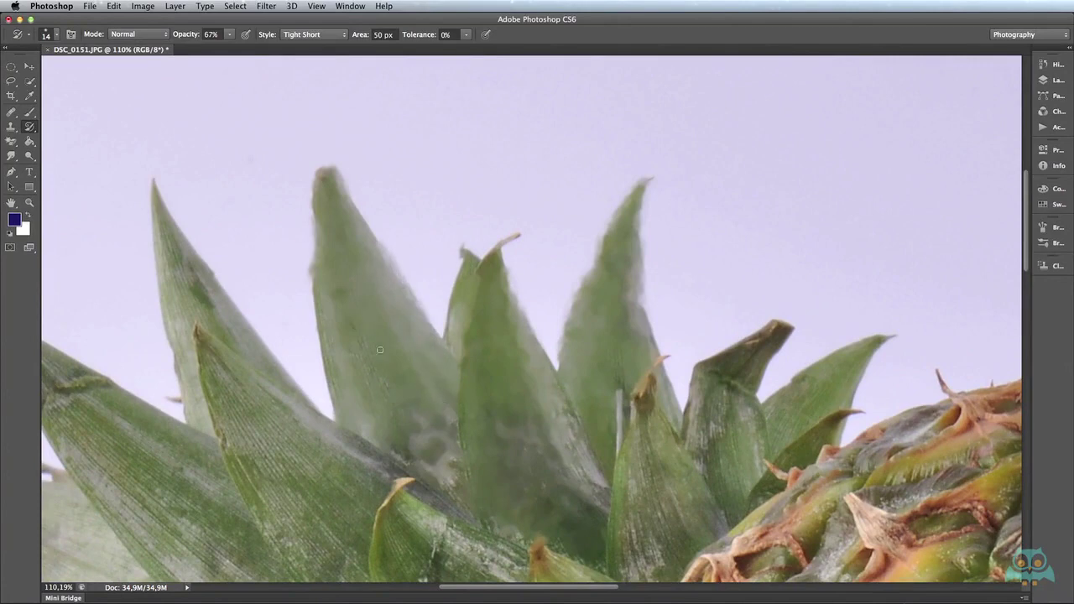
drag(428, 462, 480, 524)
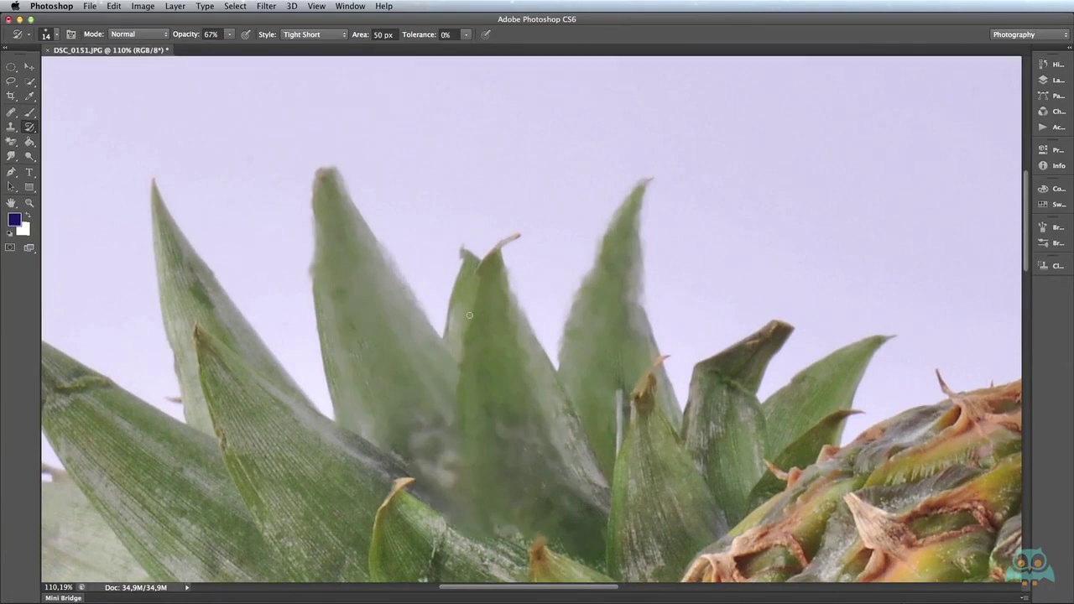
scroll(469, 315, down, 3)
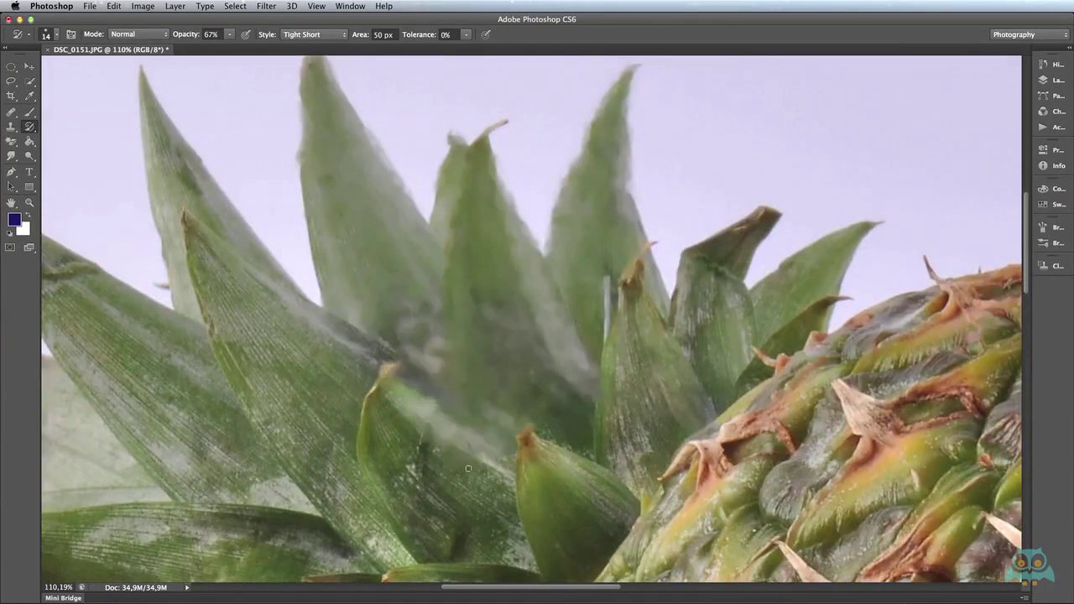
scroll(497, 303, down, 3)
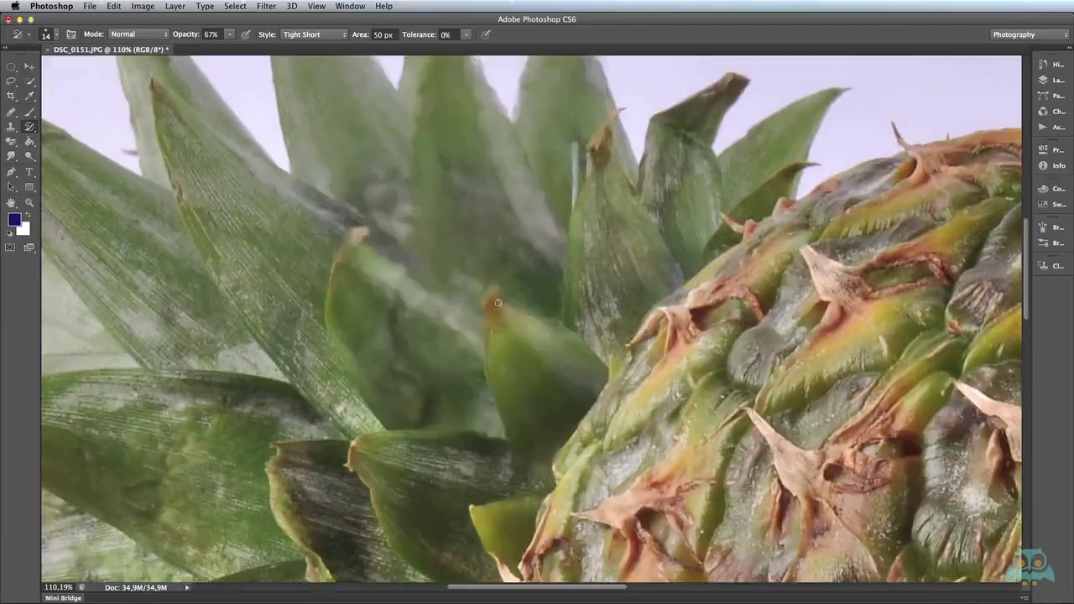
scroll(575, 374, up, 2)
scroll(605, 222, up, 2)
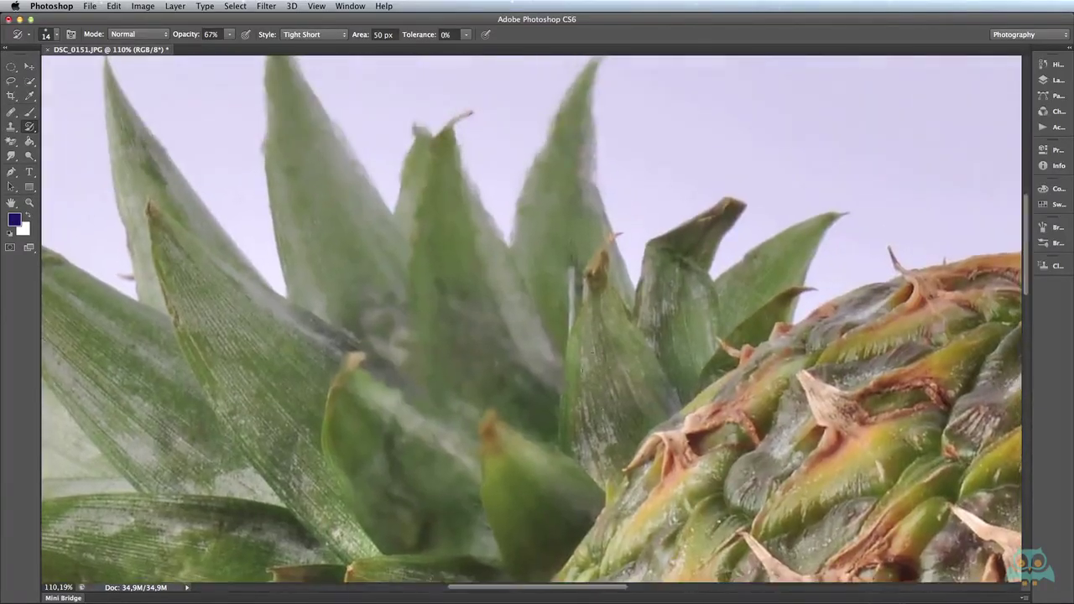
Repaint the right-side and middle leaves with Tight Short strokes.
mouse_move(568, 426)
mouse_down()
mouse_move(587, 286)
mouse_move(600, 453)
mouse_move(621, 243)
mouse_move(620, 448)
mouse_move(663, 235)
mouse_move(681, 378)
mouse_move(831, 224)
mouse_move(797, 292)
mouse_up()
scroll(599, 391, left, 5)
scroll(600, 391, up, 3)
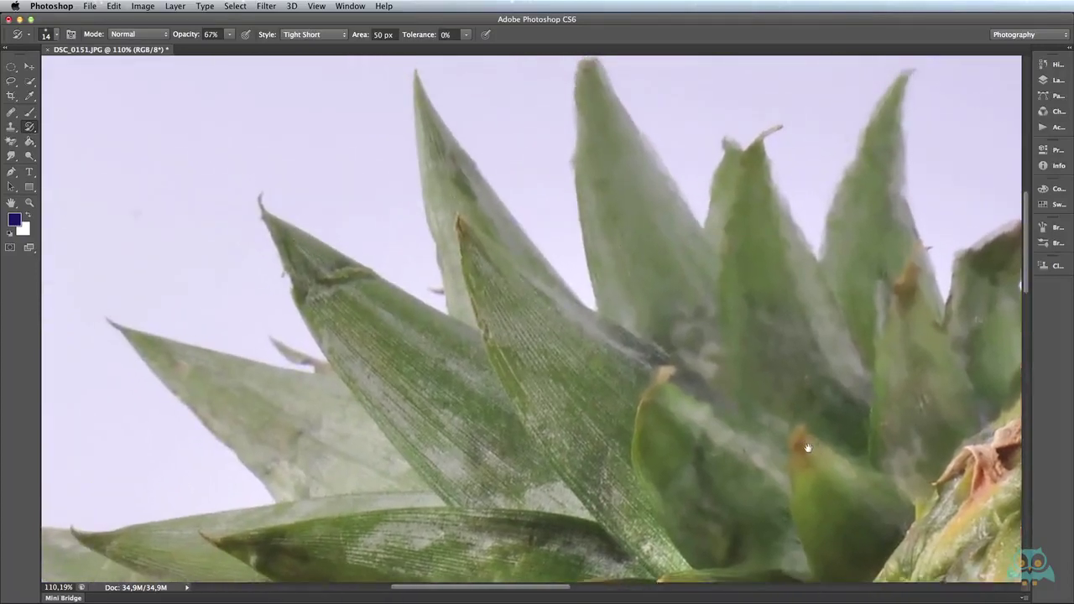
mouse_move(608, 364)
mouse_down()
mouse_move(583, 306)
mouse_move(466, 269)
mouse_move(544, 367)
mouse_up()
mouse_move(498, 300)
mouse_down()
mouse_move(598, 511)
mouse_move(537, 424)
mouse_move(620, 527)
mouse_move(649, 498)
mouse_up()
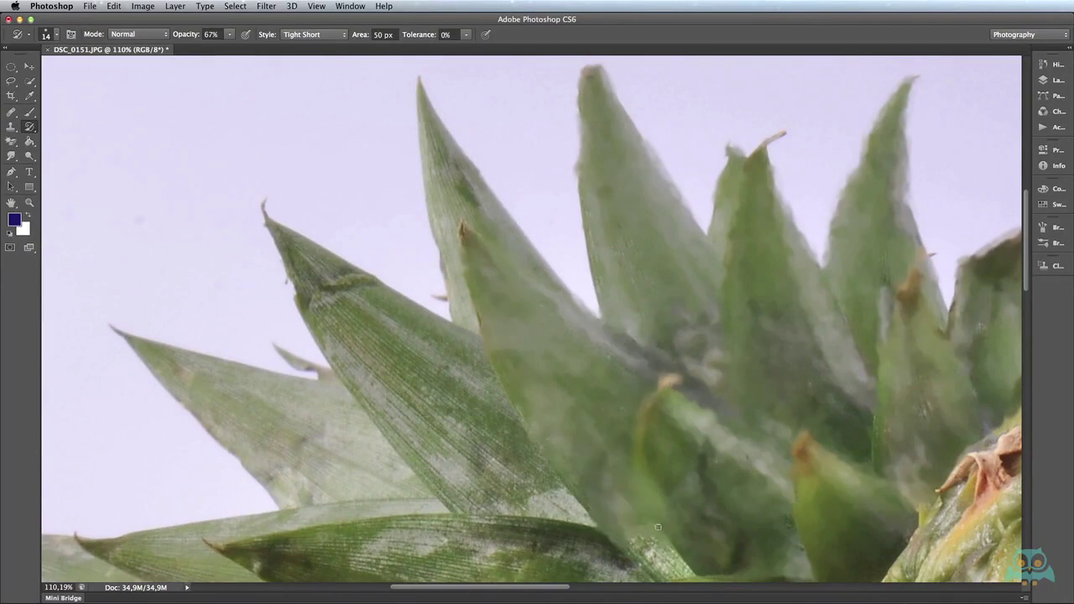
scroll(638, 461, down, 2)
scroll(630, 435, down, 2)
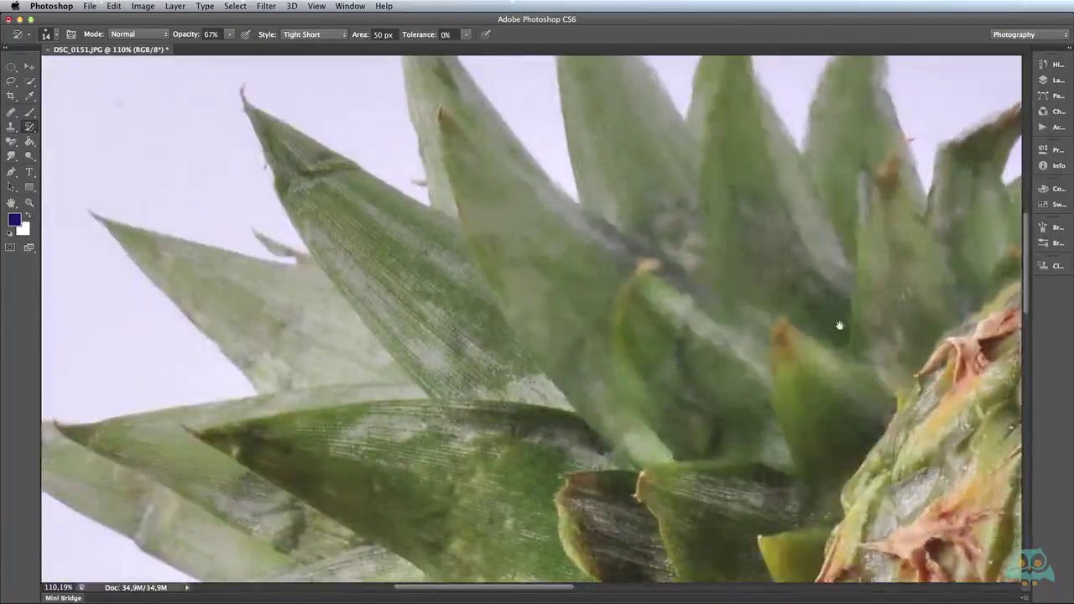
scroll(588, 328, right, 5)
scroll(453, 392, down, 2)
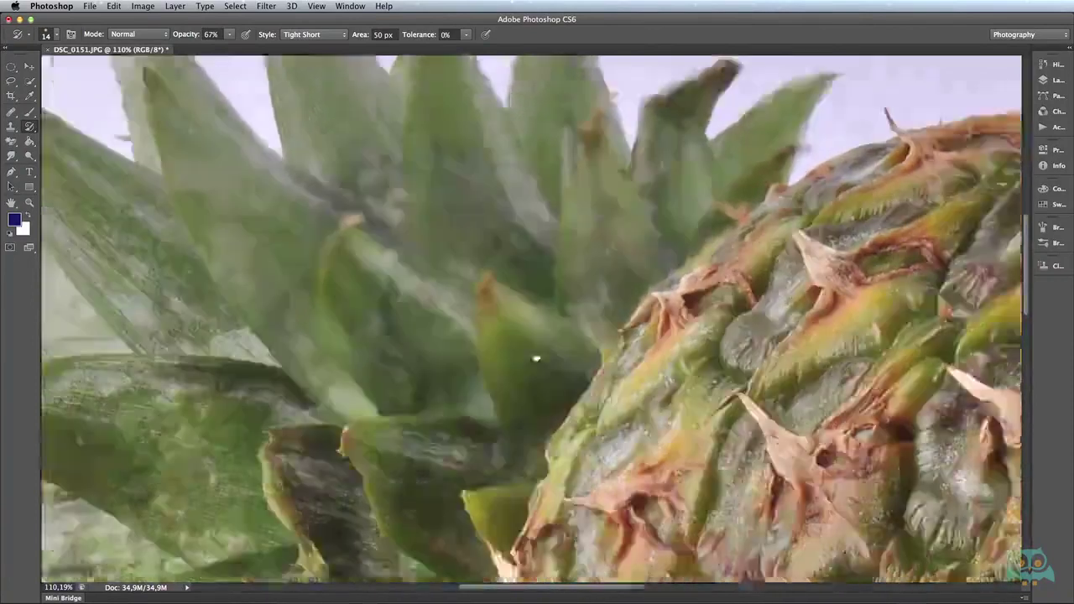
scroll(512, 373, left, 3)
scroll(499, 336, up, 3)
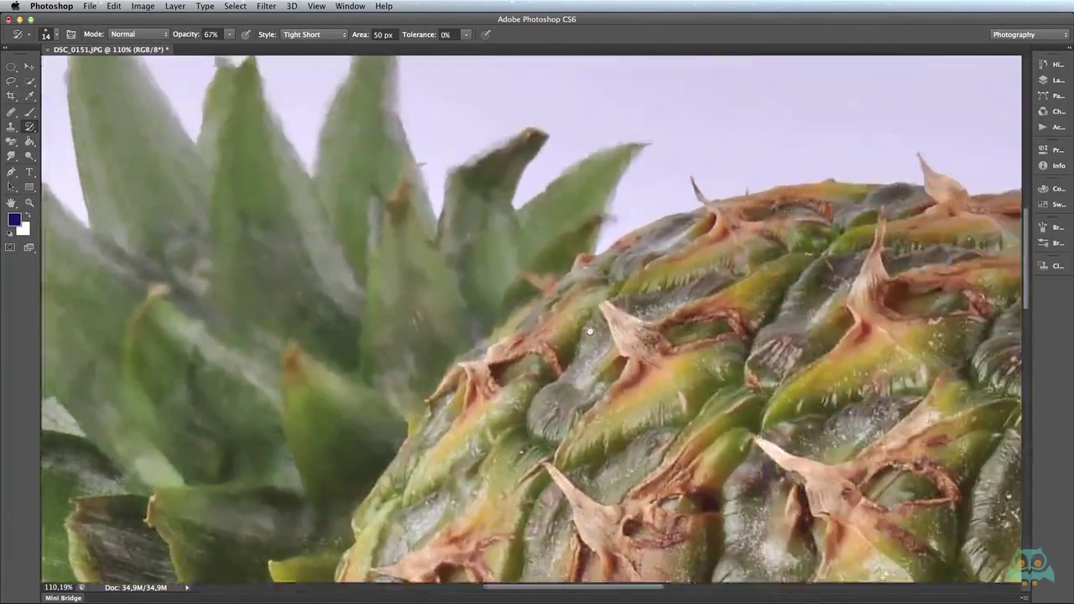
scroll(503, 210, right, 3)
Switch to Loose Medium style and smear the pineapple's top edge and upper skin.
click(331, 34)
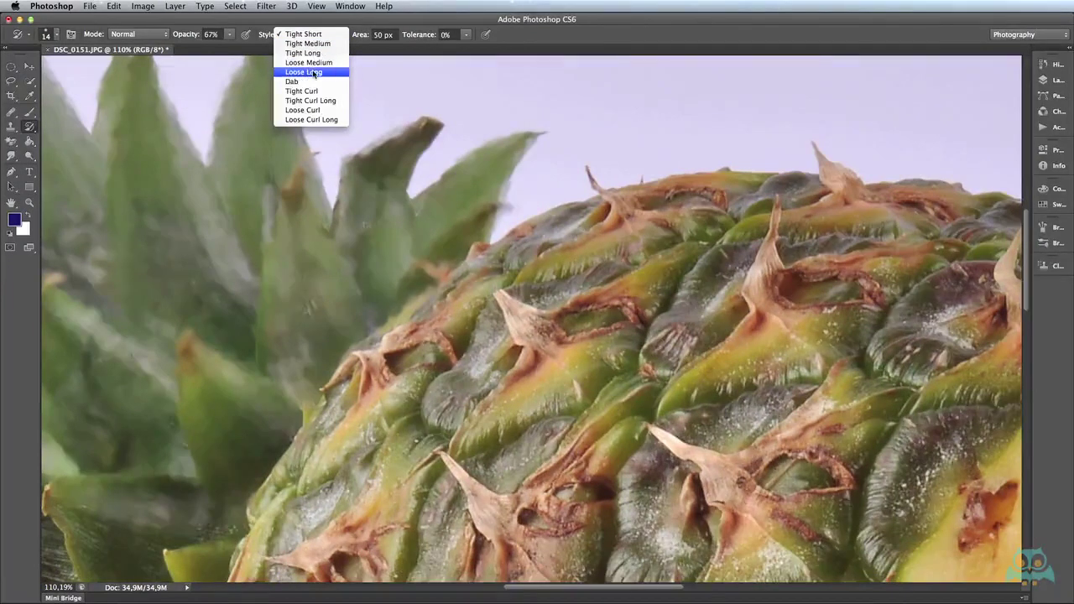
click(318, 67)
mouse_move(676, 244)
mouse_down()
mouse_move(607, 223)
mouse_move(499, 302)
mouse_move(722, 251)
mouse_move(788, 193)
mouse_move(696, 181)
mouse_move(604, 205)
mouse_move(655, 198)
mouse_up()
mouse_move(470, 277)
mouse_down()
mouse_move(413, 335)
mouse_move(352, 369)
mouse_up()
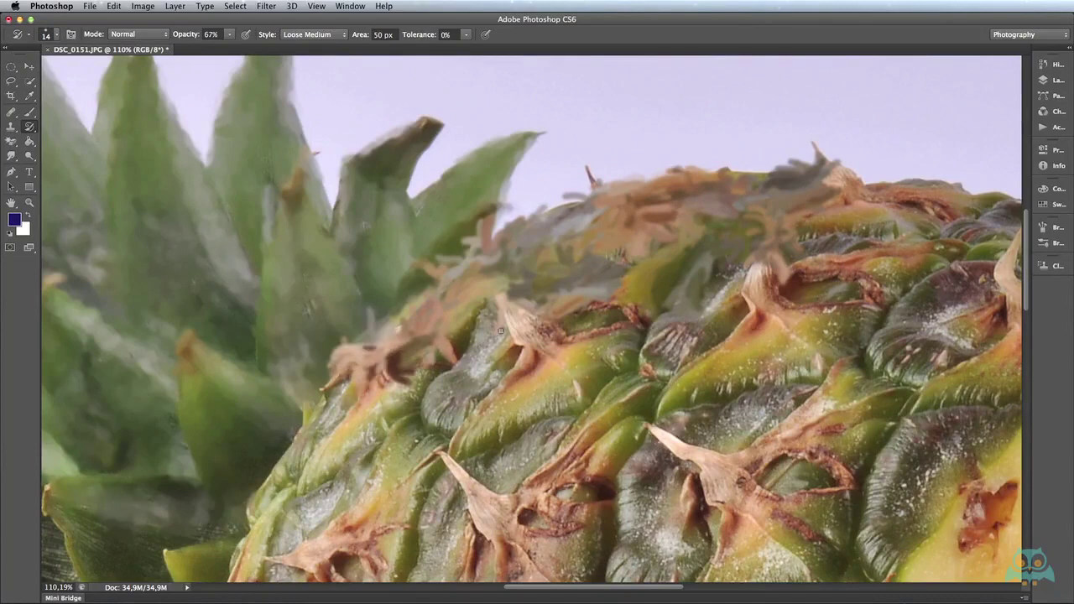
drag(504, 319, 672, 377)
scroll(503, 318, down, 2)
drag(508, 239, 337, 350)
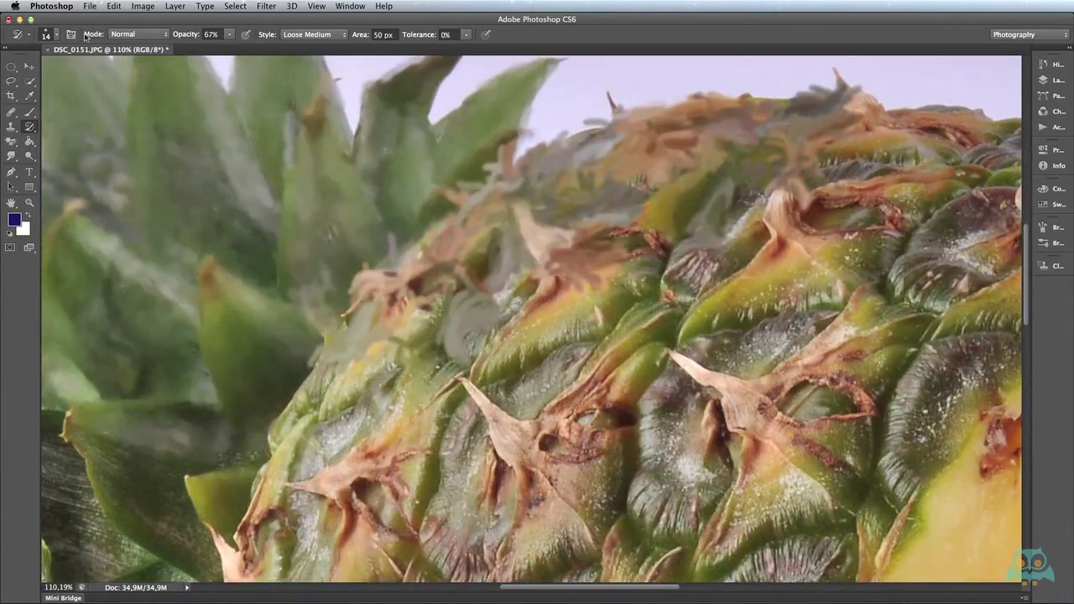
Shrink the brush to 5 px and paint fine strokes on the upper right skin.
click(55, 36)
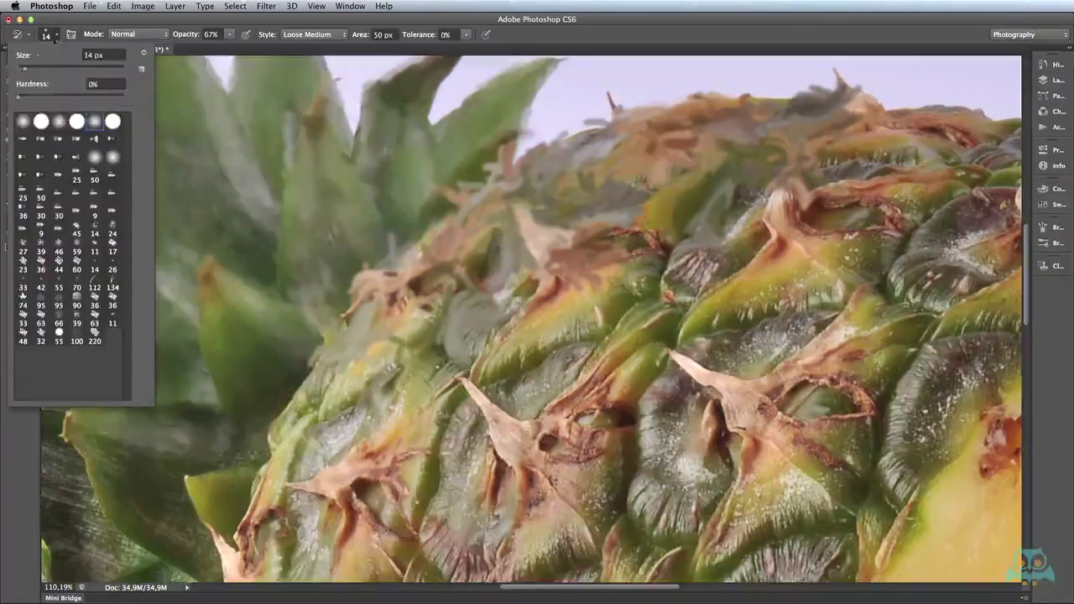
drag(25, 69, 20, 74)
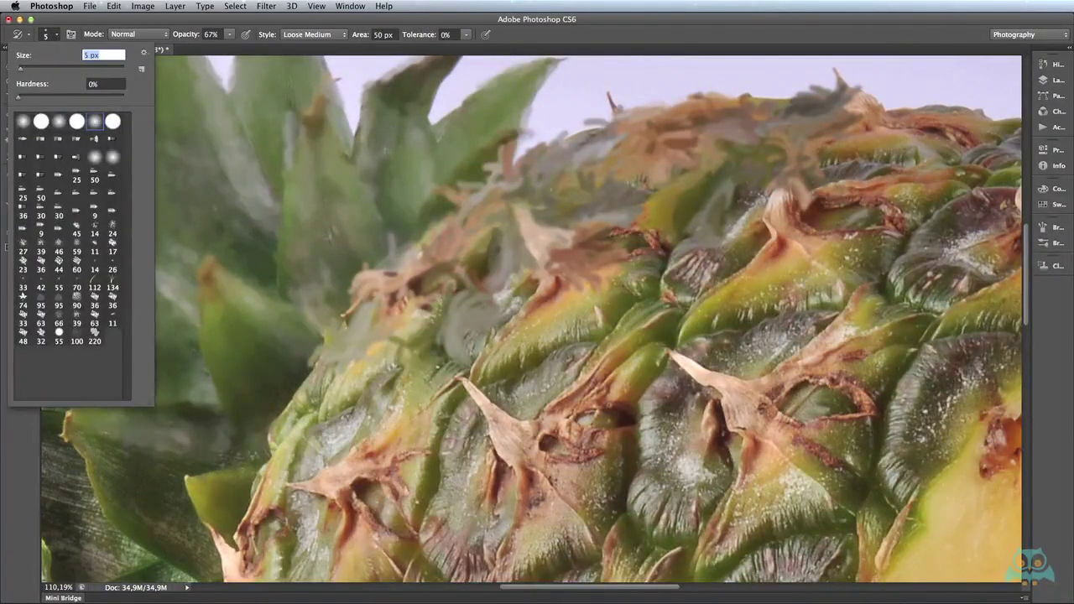
key(Return)
mouse_move(672, 304)
mouse_down()
mouse_move(780, 198)
mouse_move(801, 230)
mouse_move(856, 235)
mouse_move(801, 156)
mouse_move(872, 126)
mouse_up()
Paint fine 5 px strokes across the pineapple's top and upper skin.
drag(881, 167, 913, 144)
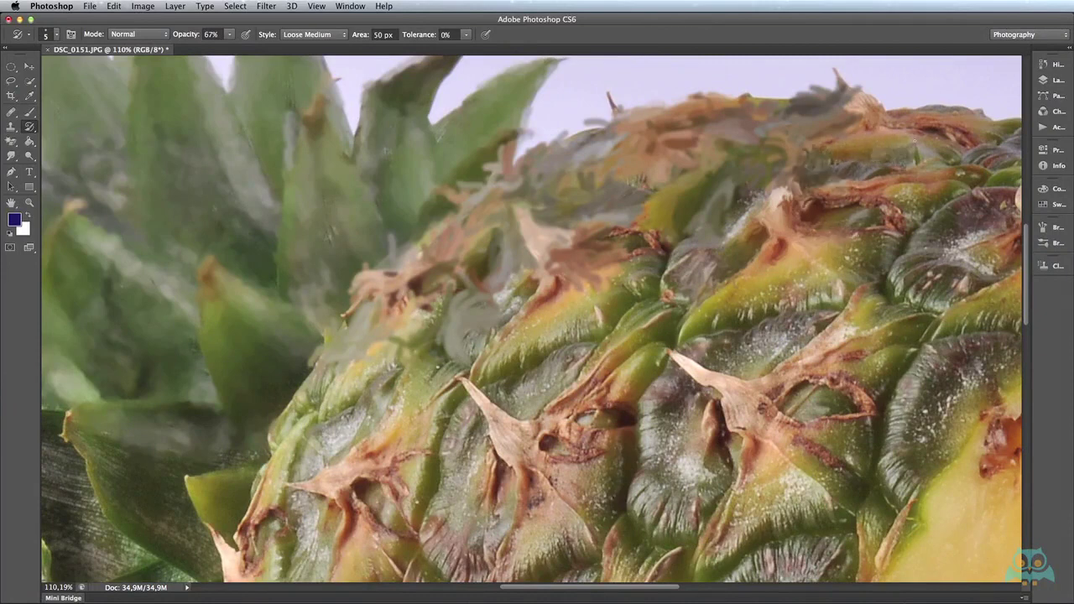
drag(872, 226, 953, 197)
drag(805, 310, 847, 277)
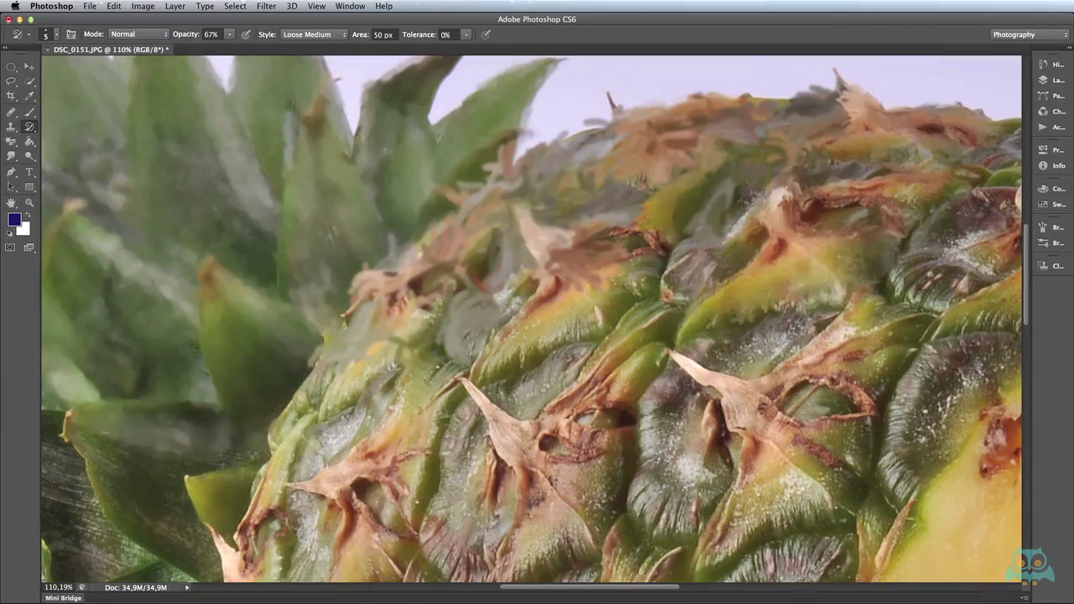
scroll(739, 268, down, 3)
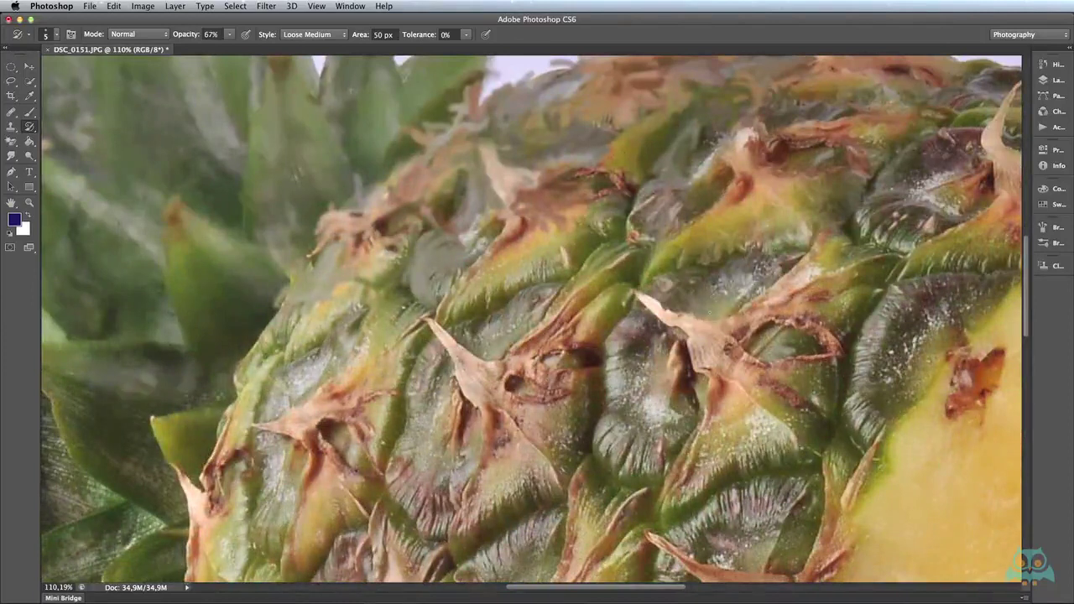
drag(709, 294, 751, 264)
drag(742, 302, 806, 218)
drag(801, 260, 738, 307)
mouse_move(629, 277)
mouse_down()
mouse_move(658, 309)
mouse_move(793, 265)
mouse_move(831, 353)
mouse_move(726, 350)
mouse_move(789, 428)
mouse_move(713, 377)
mouse_move(697, 420)
mouse_move(625, 332)
mouse_move(612, 424)
mouse_move(663, 470)
mouse_move(646, 403)
mouse_move(570, 395)
mouse_move(453, 344)
mouse_move(520, 407)
mouse_move(466, 369)
mouse_move(537, 453)
mouse_move(562, 428)
mouse_move(550, 335)
mouse_move(629, 294)
mouse_move(621, 260)
mouse_move(528, 293)
mouse_move(593, 243)
mouse_move(604, 188)
mouse_move(524, 277)
mouse_move(545, 222)
mouse_move(520, 193)
mouse_up()
Add fine strokes along the top-right spikes of the rind.
scroll(569, 268, up, 2)
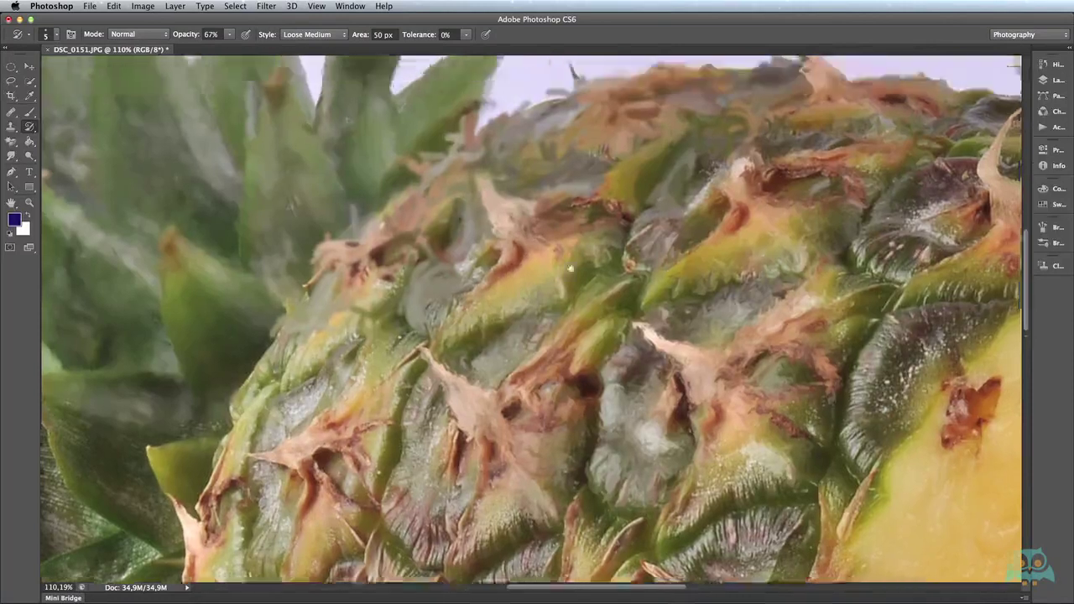
scroll(570, 268, up, 5)
mouse_move(569, 344)
mouse_down()
mouse_move(503, 311)
mouse_move(641, 310)
mouse_move(772, 210)
mouse_move(605, 211)
mouse_move(608, 250)
mouse_move(579, 273)
mouse_up()
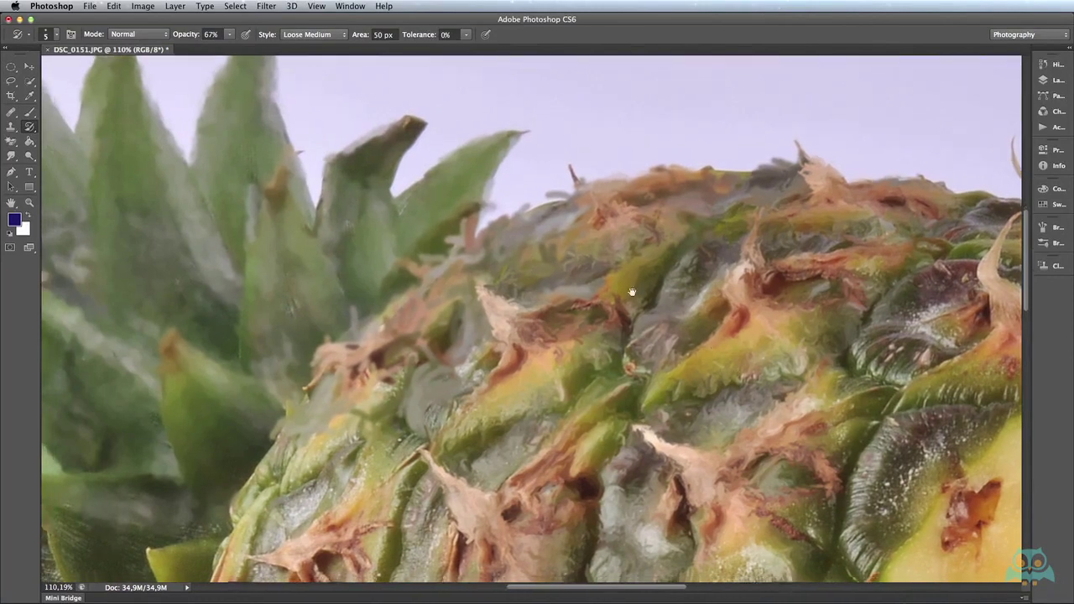
scroll(652, 350, down, 3)
scroll(652, 350, right, 3)
mouse_move(728, 187)
mouse_down()
mouse_move(755, 252)
mouse_move(806, 243)
mouse_move(880, 159)
mouse_up()
scroll(755, 251, up, 2)
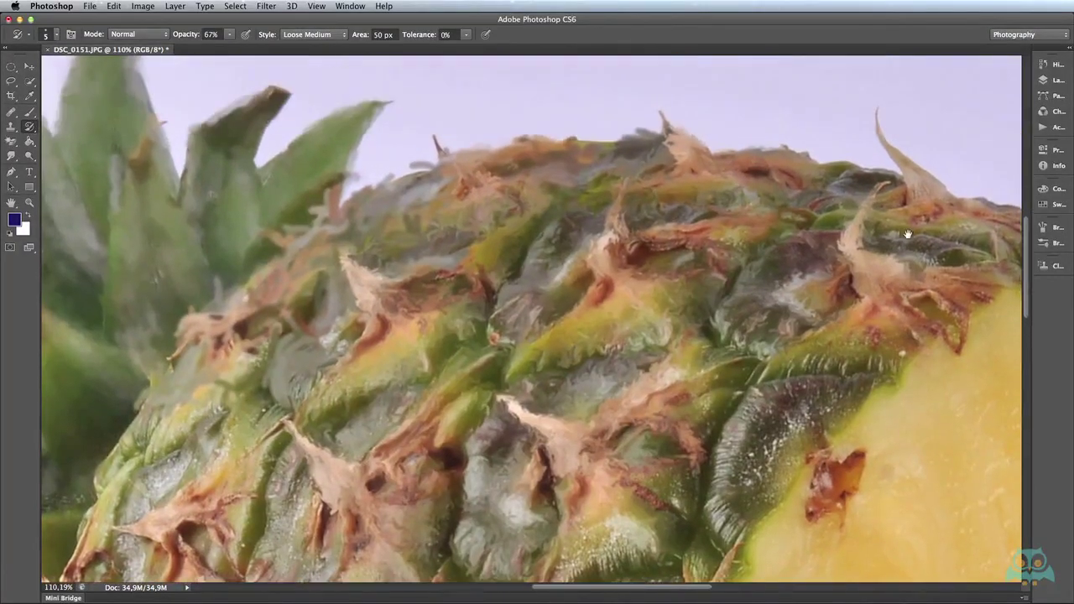
mouse_move(927, 200)
mouse_down()
mouse_move(877, 172)
mouse_move(956, 193)
mouse_up()
drag(902, 223, 998, 222)
scroll(875, 216, right, 2)
scroll(875, 217, right, 3)
scroll(875, 216, down, 1)
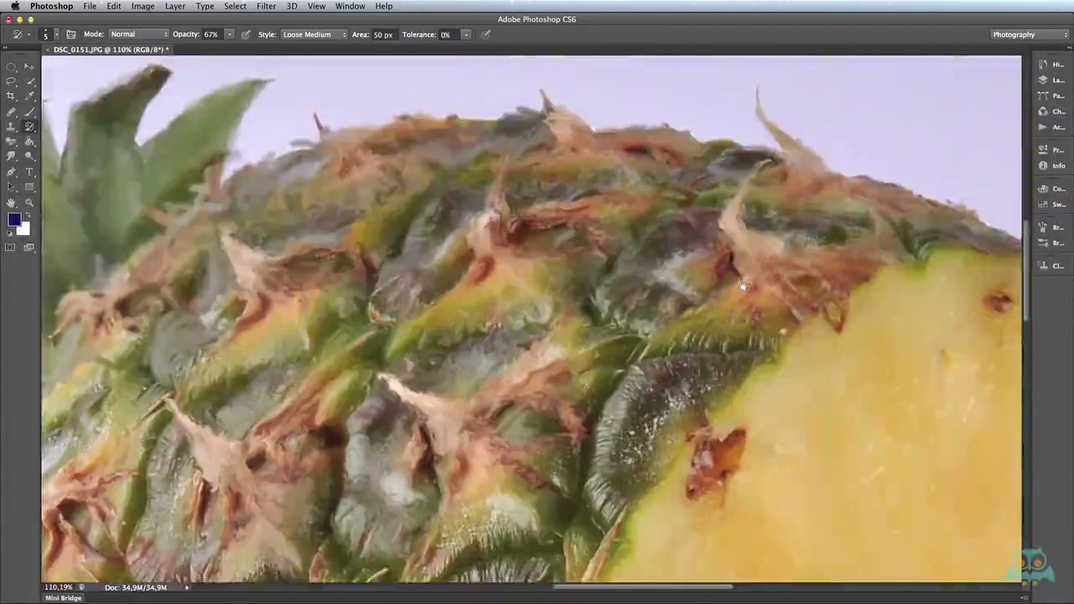
scroll(836, 246, left, 5)
scroll(835, 246, down, 1)
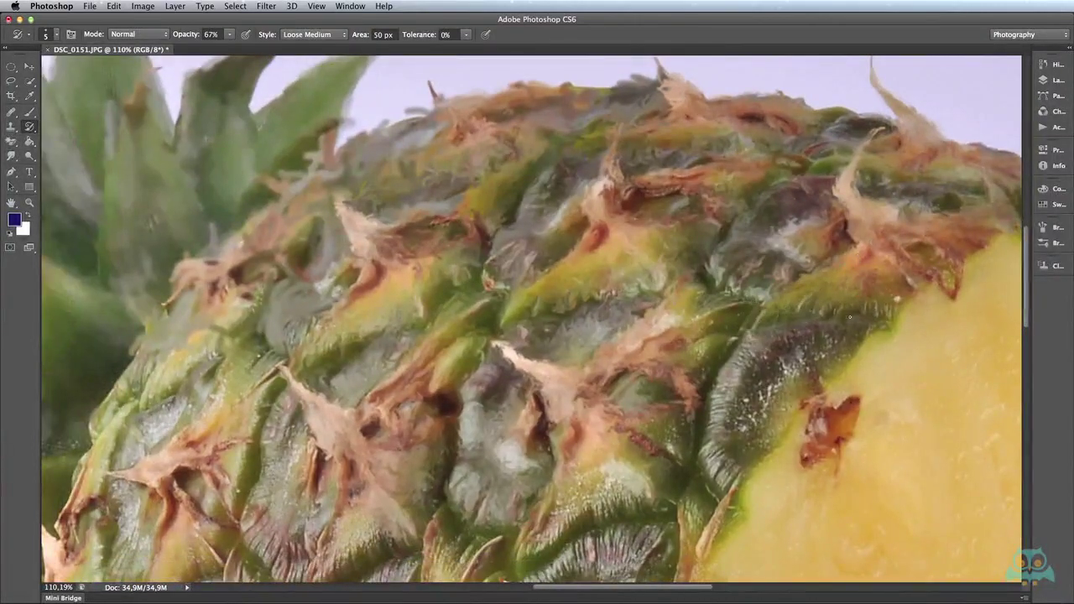
Keep Loose Medium style and repaint spike texture on the lower and left skin.
click(326, 35)
click(325, 36)
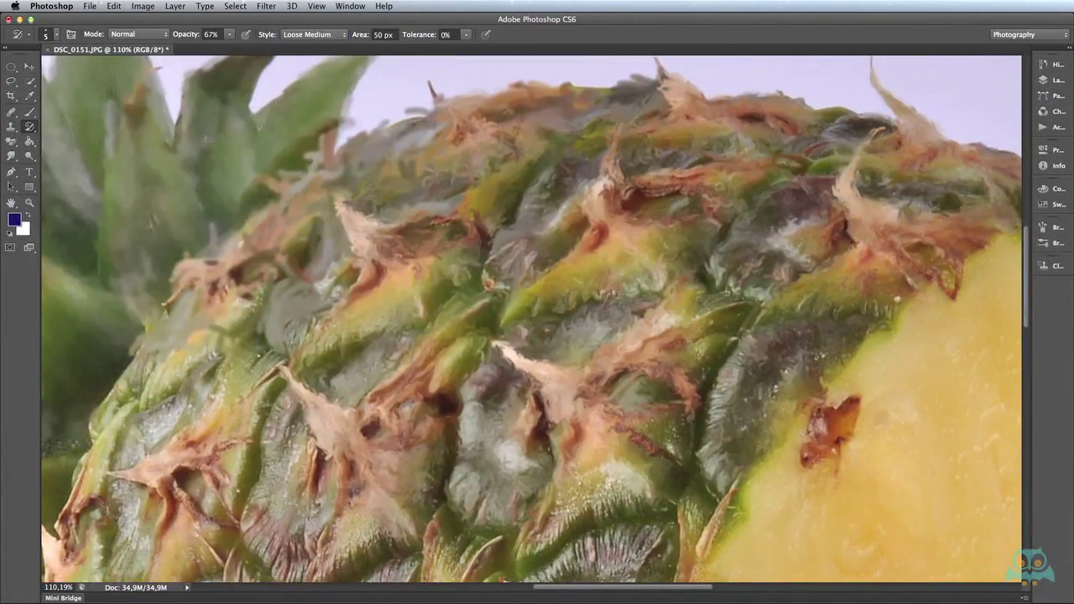
scroll(588, 235, down, 5)
scroll(587, 235, down, 5)
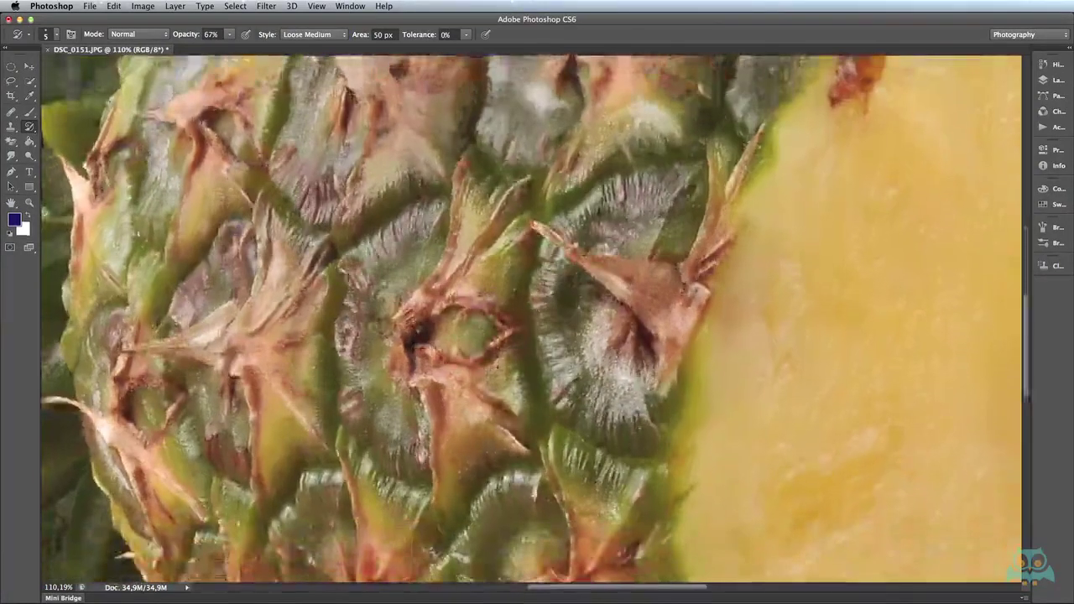
mouse_move(663, 303)
mouse_down()
mouse_move(588, 268)
mouse_move(638, 302)
mouse_move(709, 218)
mouse_move(650, 373)
mouse_move(642, 344)
mouse_move(562, 323)
mouse_move(605, 420)
mouse_move(554, 353)
mouse_move(579, 395)
mouse_move(545, 307)
mouse_move(604, 361)
mouse_move(596, 310)
mouse_up()
scroll(595, 310, up, 5)
mouse_move(621, 352)
mouse_down()
mouse_move(629, 395)
mouse_move(621, 335)
mouse_up()
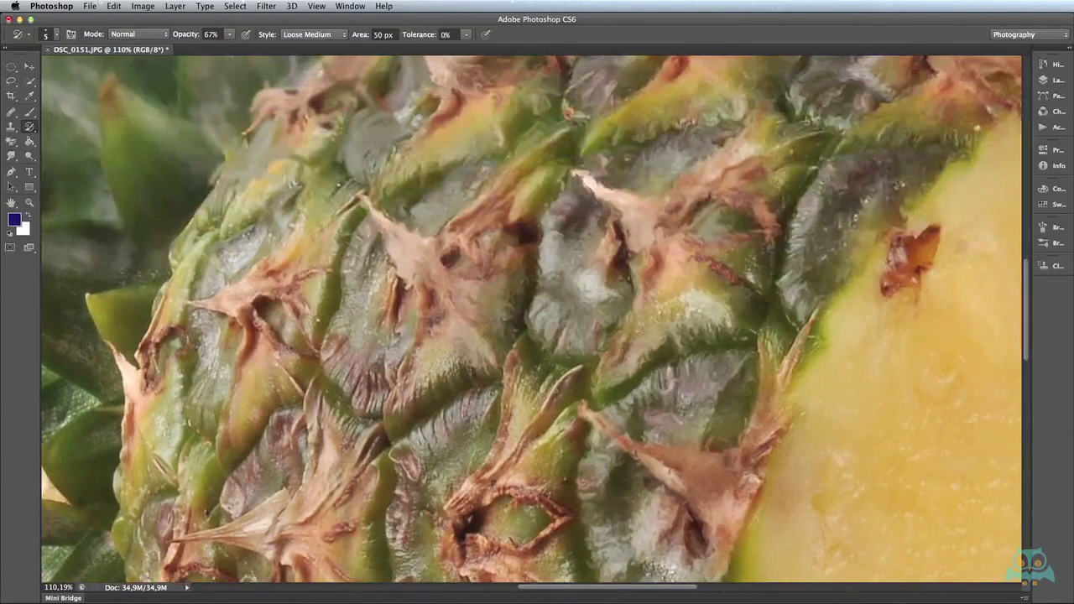
mouse_move(629, 277)
mouse_down()
mouse_move(697, 335)
mouse_move(713, 324)
mouse_up()
scroll(512, 288, down, 3)
scroll(512, 288, left, 2)
mouse_move(512, 289)
mouse_down()
mouse_move(462, 332)
mouse_move(420, 310)
mouse_move(401, 243)
mouse_move(462, 218)
mouse_move(470, 319)
mouse_up()
drag(495, 260, 546, 298)
Add fine smears lower on the pineapple down to the bottom of the skin.
scroll(545, 298, up, 3)
scroll(546, 298, left, 3)
mouse_move(576, 436)
mouse_down()
mouse_move(566, 384)
mouse_move(581, 296)
mouse_up()
drag(528, 393, 498, 352)
mouse_move(458, 384)
mouse_down()
mouse_move(449, 415)
mouse_move(492, 475)
mouse_up()
drag(448, 445, 466, 504)
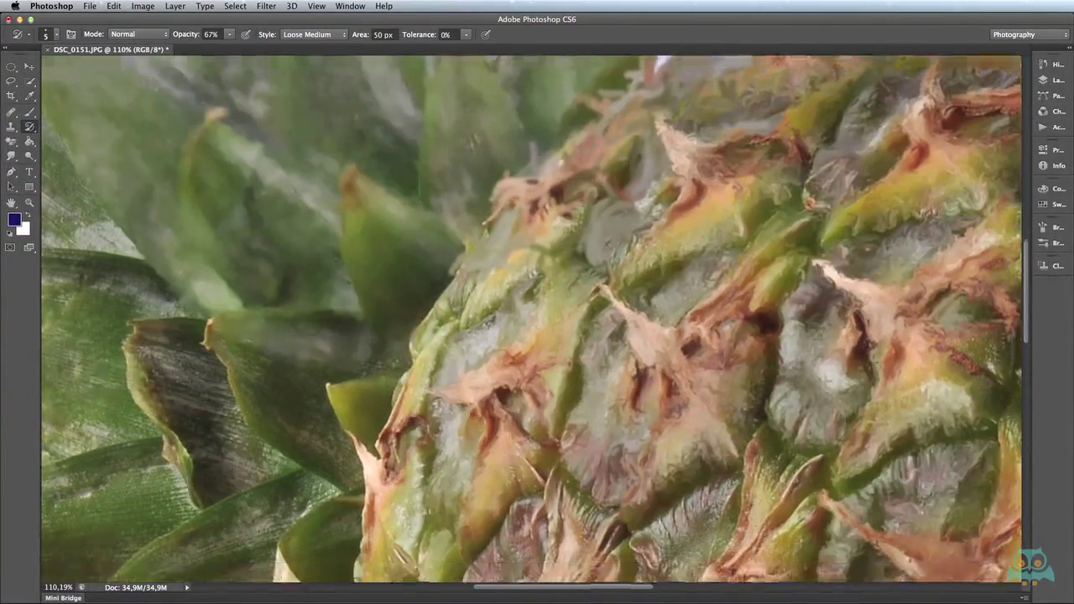
scroll(453, 504, down, 5)
scroll(453, 503, right, 3)
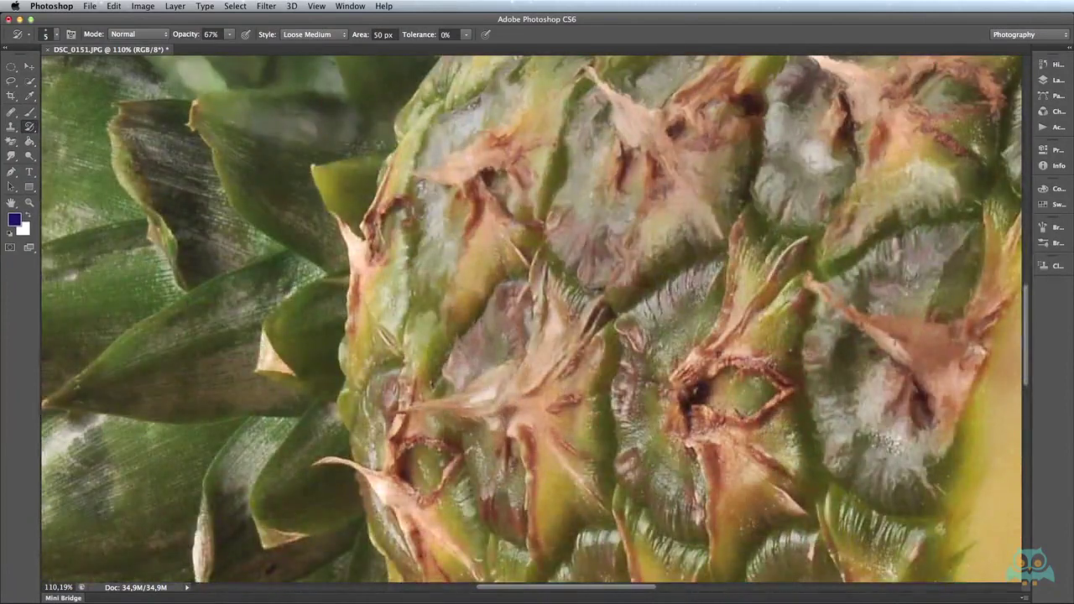
key(ctrl+0)
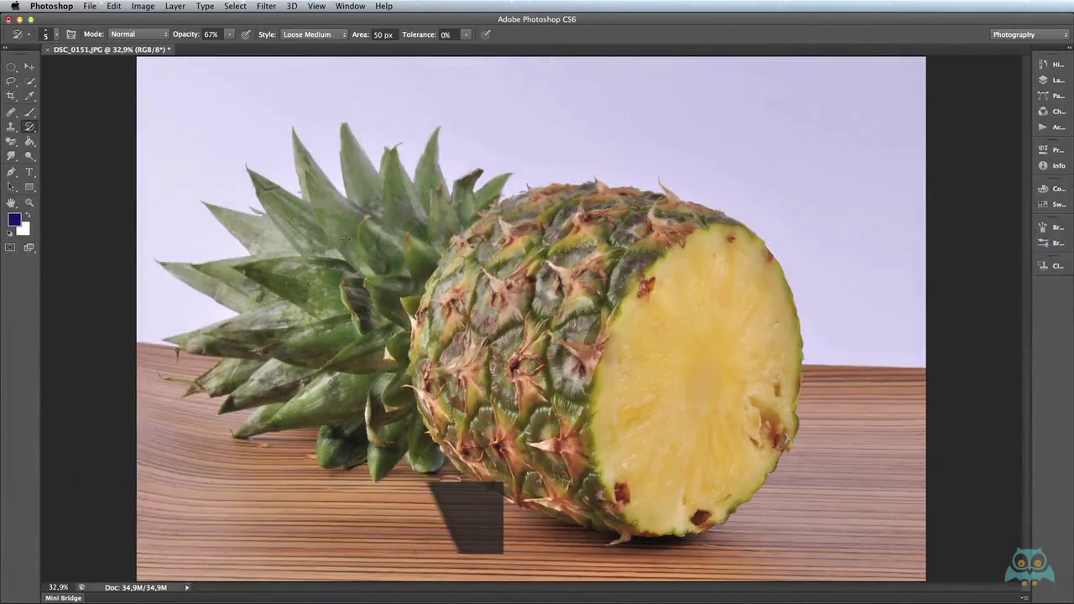
click(30, 202)
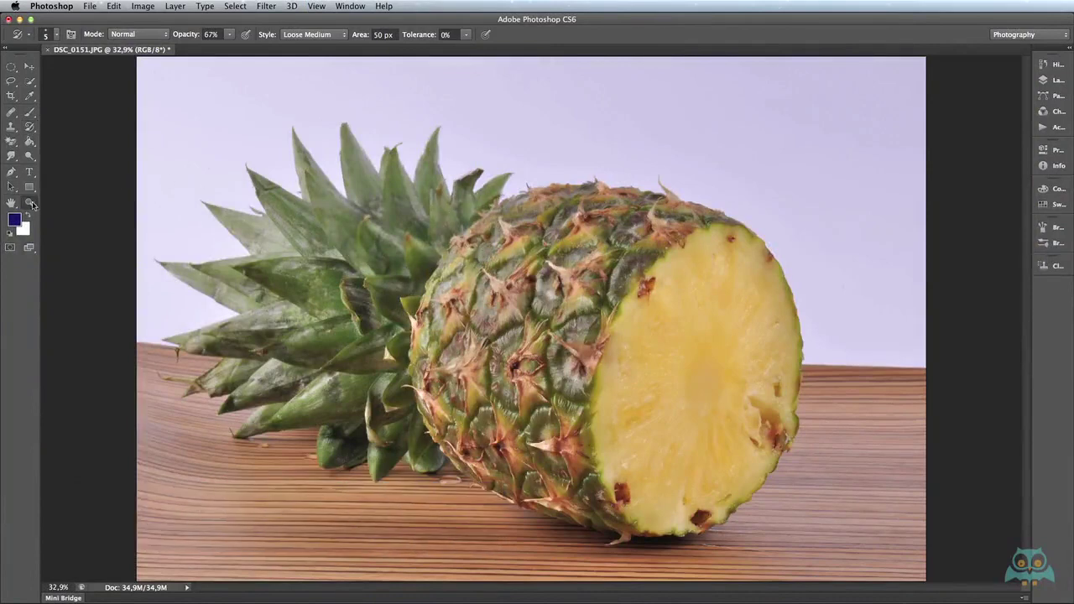
drag(482, 222, 516, 248)
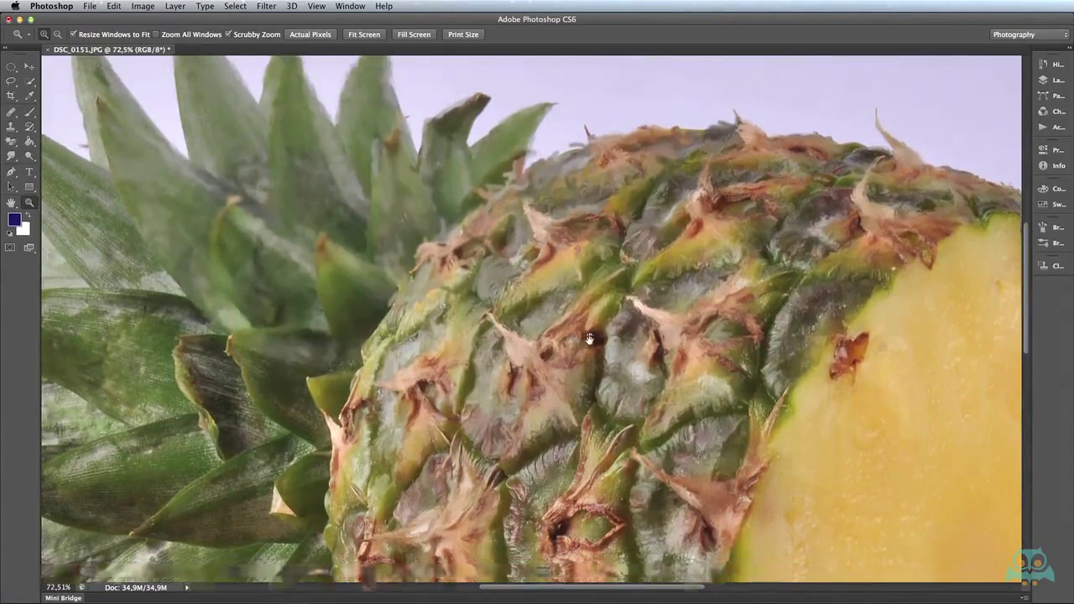
scroll(587, 338, down, 5)
scroll(587, 338, right, 5)
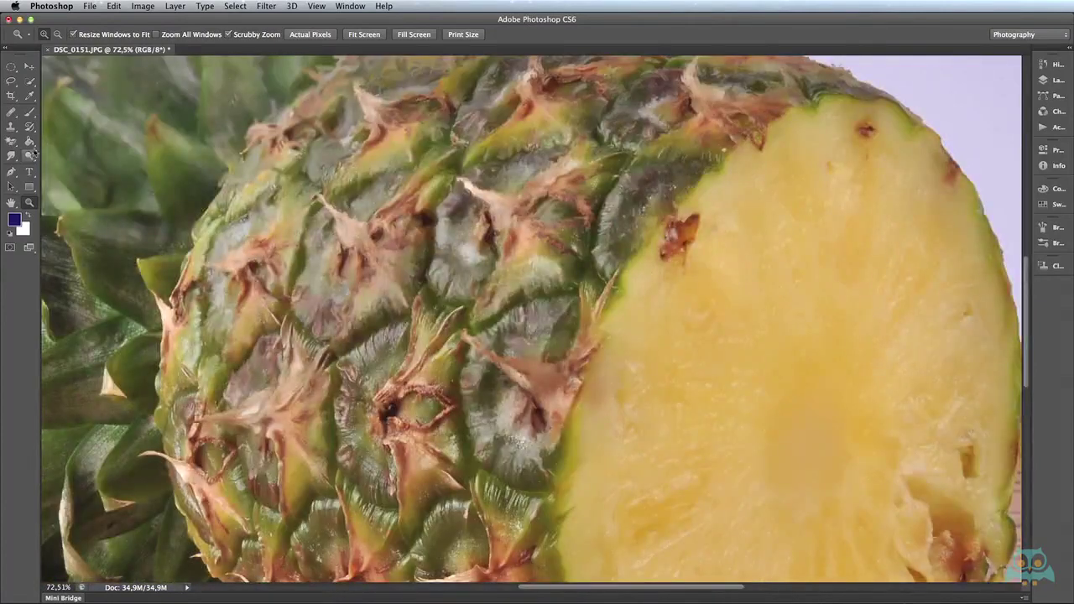
Return to the Art History Brush with Dab style at 47 px and dab the skin.
drag(29, 130, 84, 138)
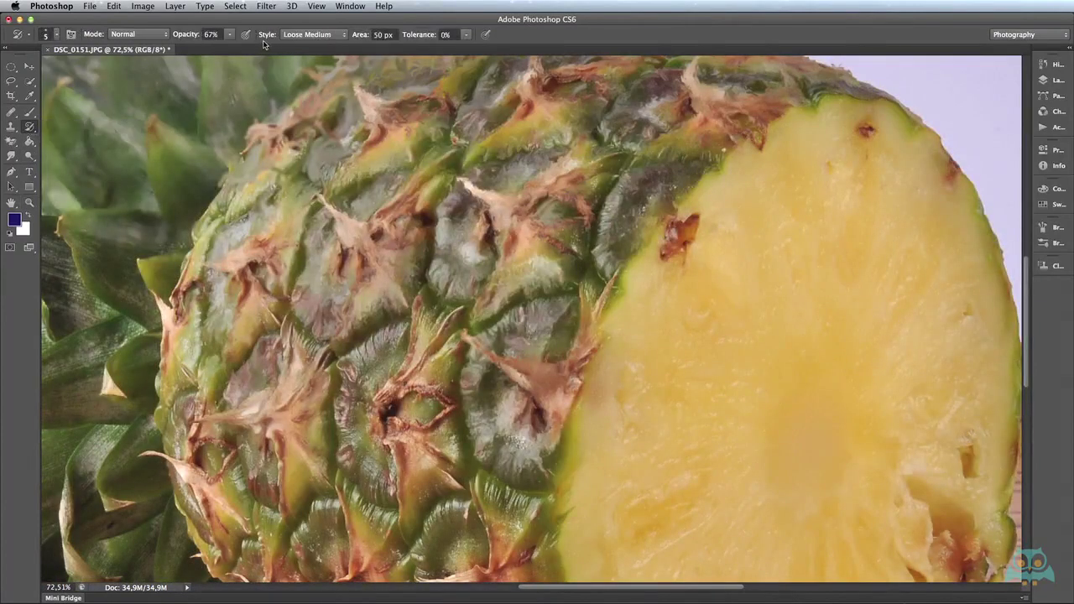
click(308, 34)
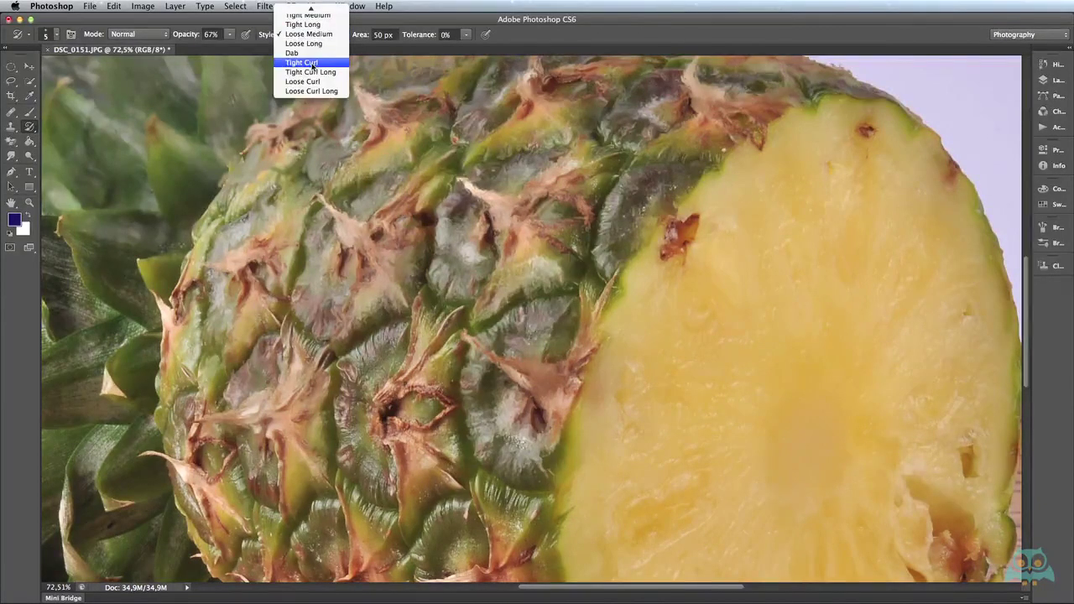
click(292, 53)
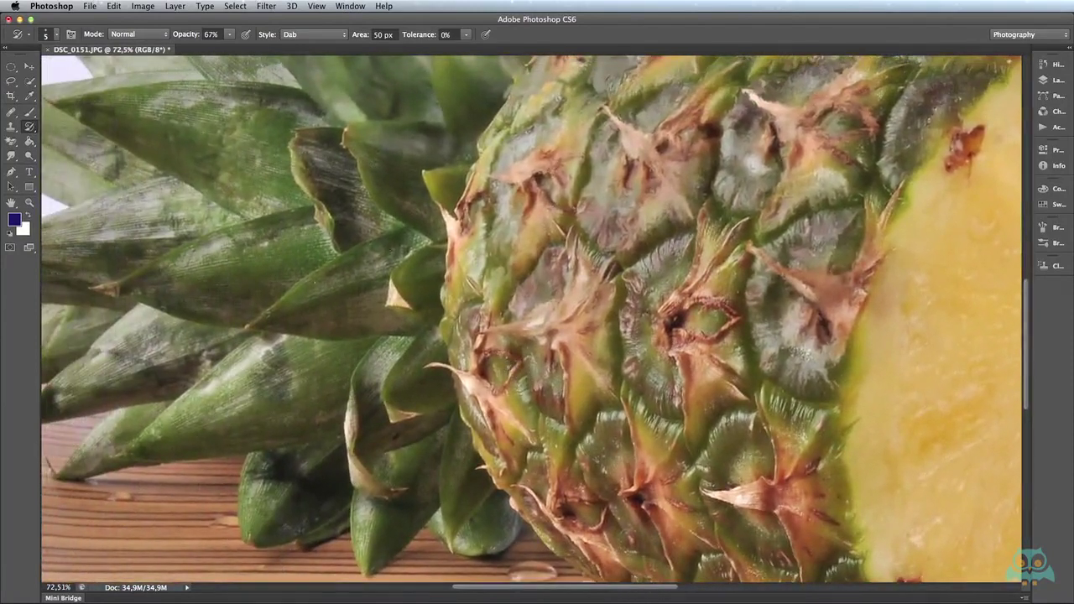
scroll(537, 319, up, 3)
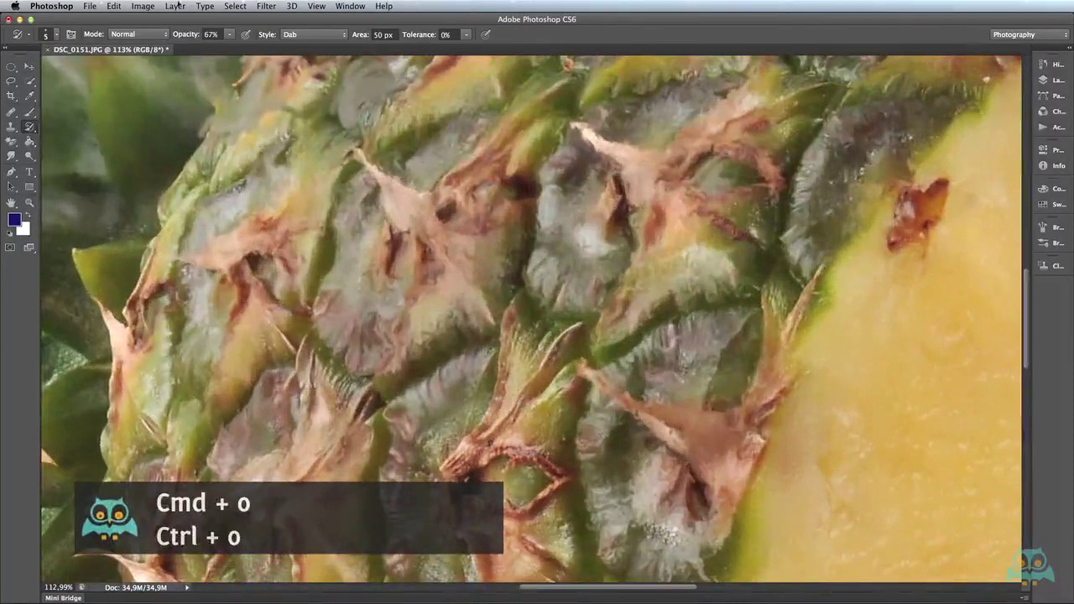
click(46, 34)
drag(18, 67, 42, 71)
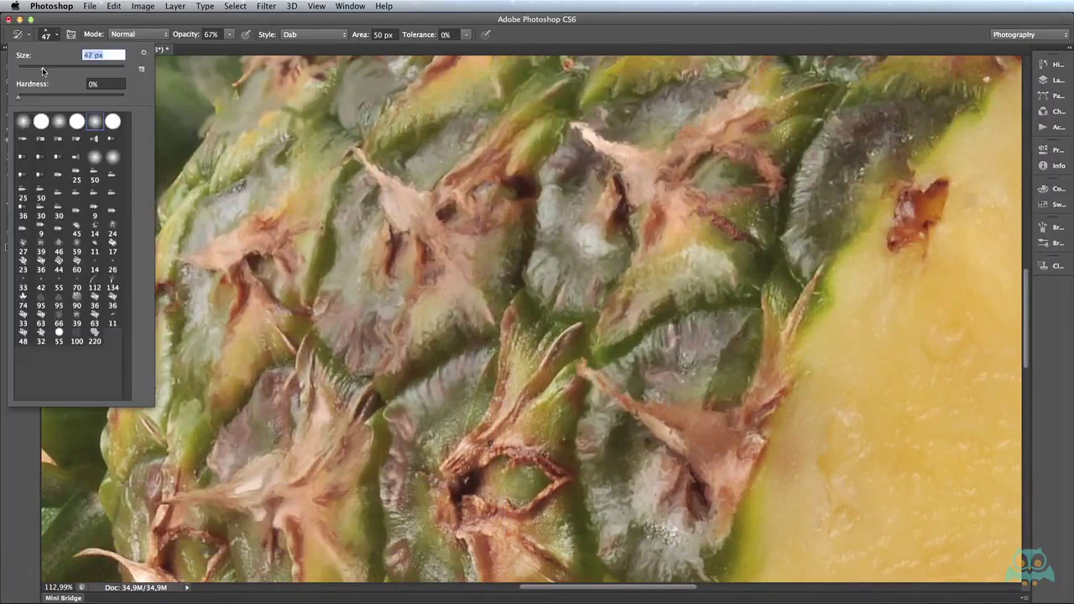
click(511, 352)
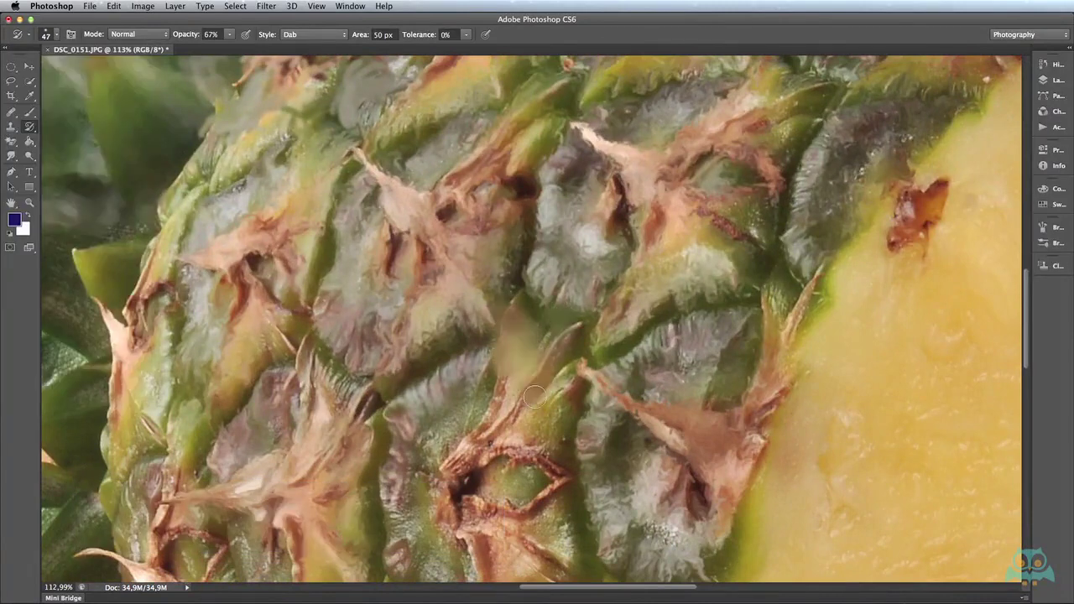
mouse_move(508, 344)
mouse_down()
mouse_move(522, 420)
mouse_move(503, 395)
mouse_move(491, 444)
mouse_move(515, 393)
mouse_move(578, 372)
mouse_move(554, 424)
mouse_move(503, 444)
mouse_move(590, 469)
mouse_move(579, 503)
mouse_up()
Lower opacity to 22% and add faint dabs on the lower and middle skin.
scroll(491, 444, down, 3)
click(227, 34)
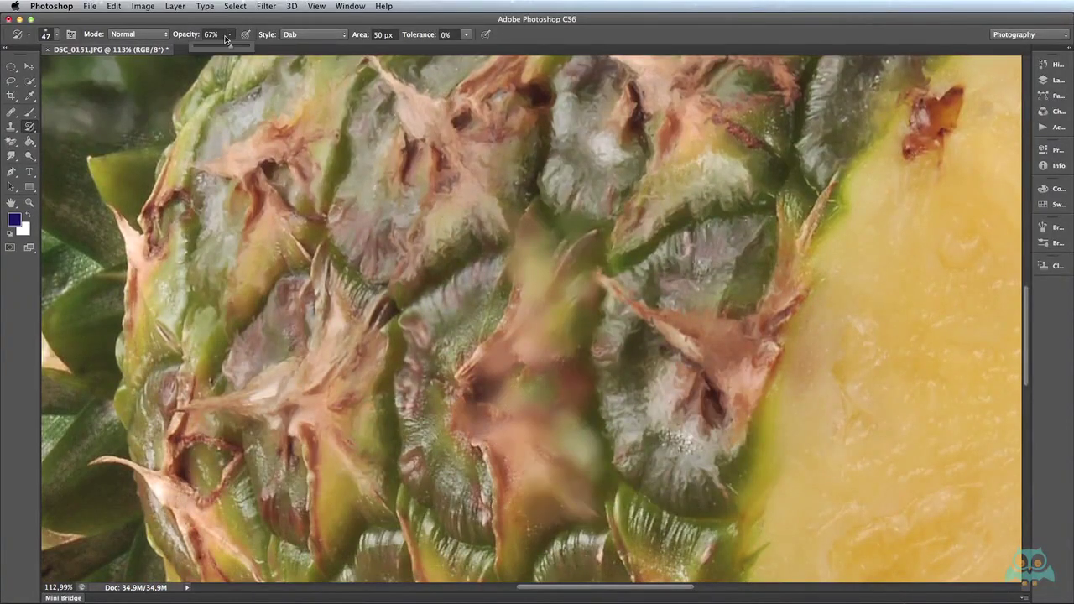
drag(502, 376, 489, 390)
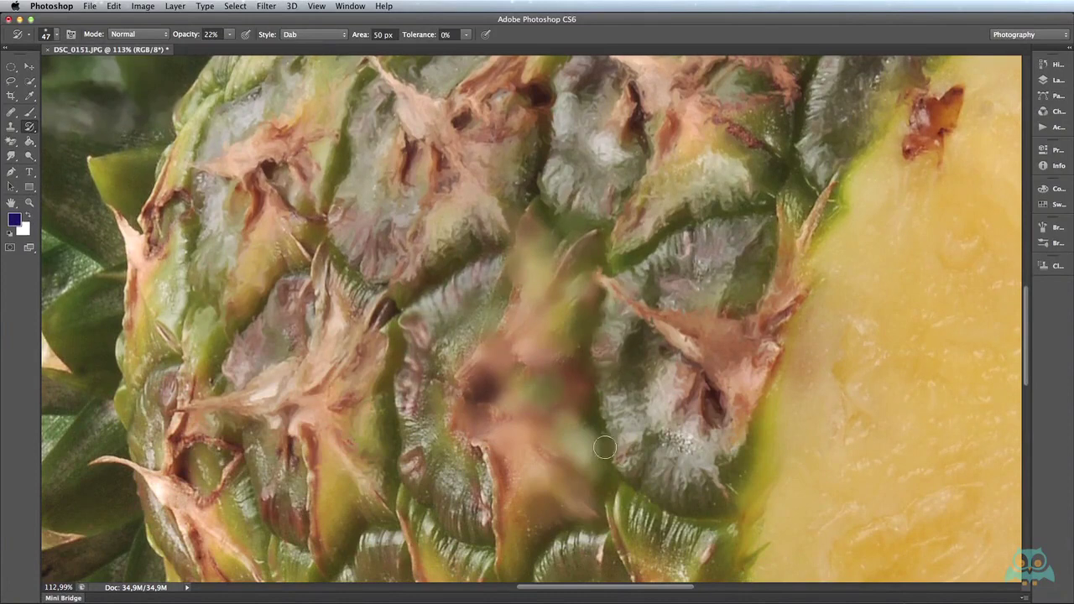
scroll(680, 484, down, 3)
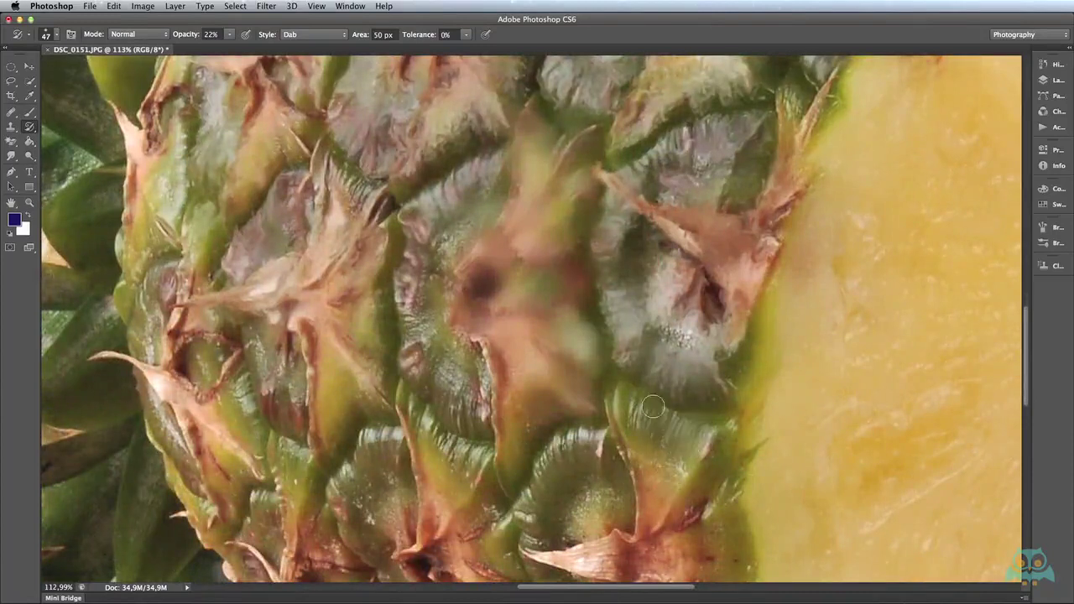
drag(531, 495, 530, 470)
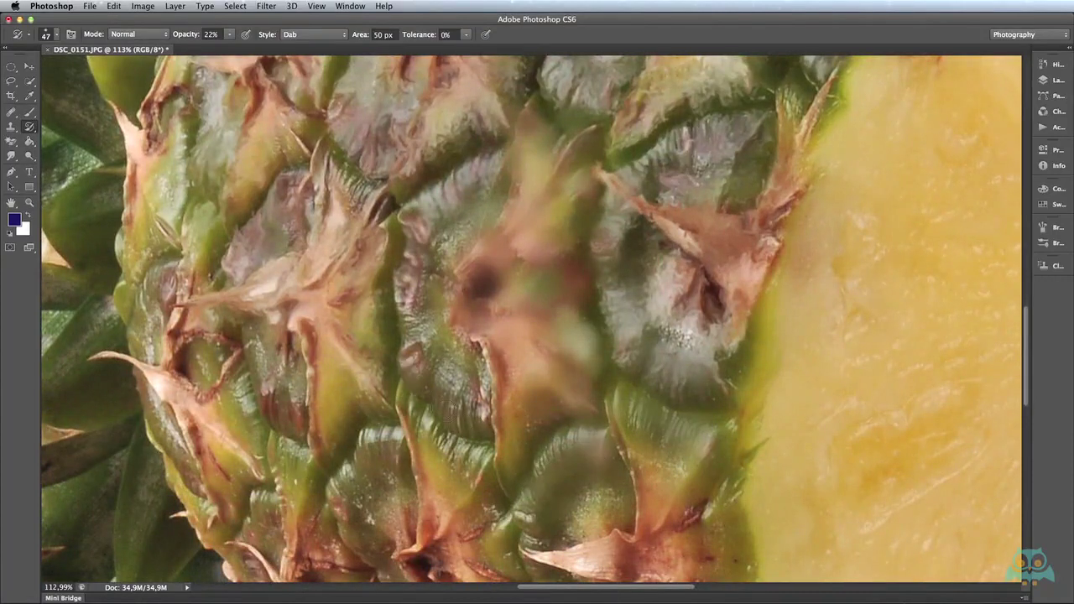
drag(411, 327, 403, 303)
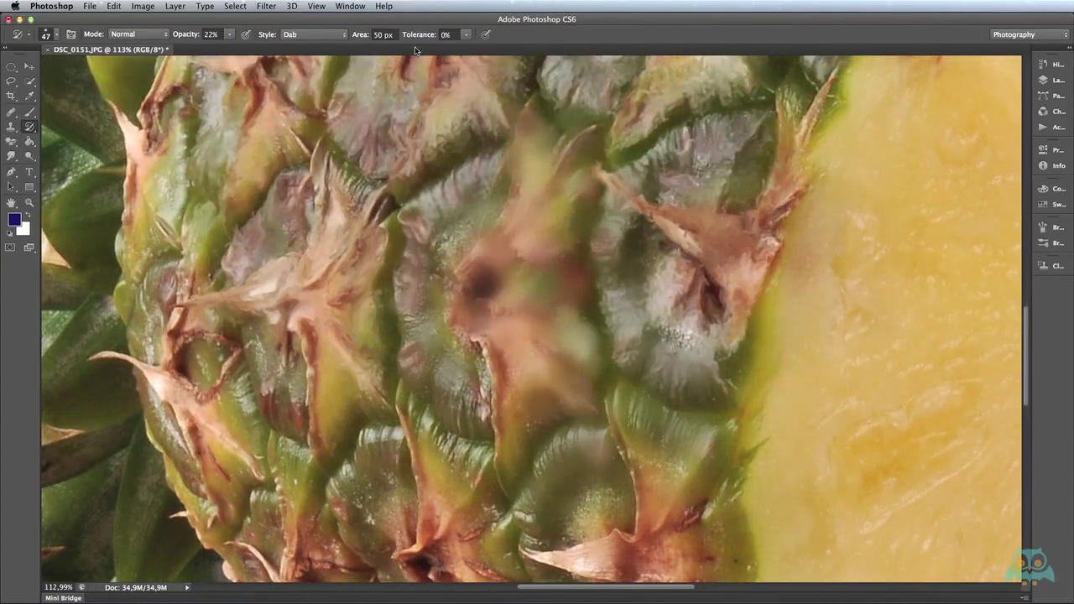
click(312, 34)
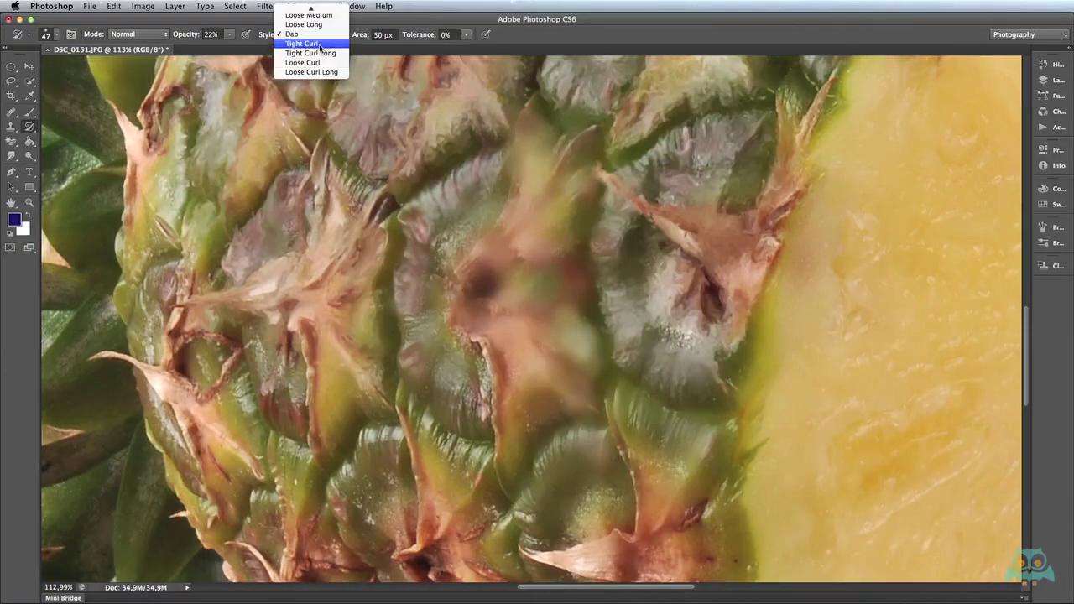
Paint Tight Curl strokes with a 9 px brush across the lower and central rind scales.
click(319, 48)
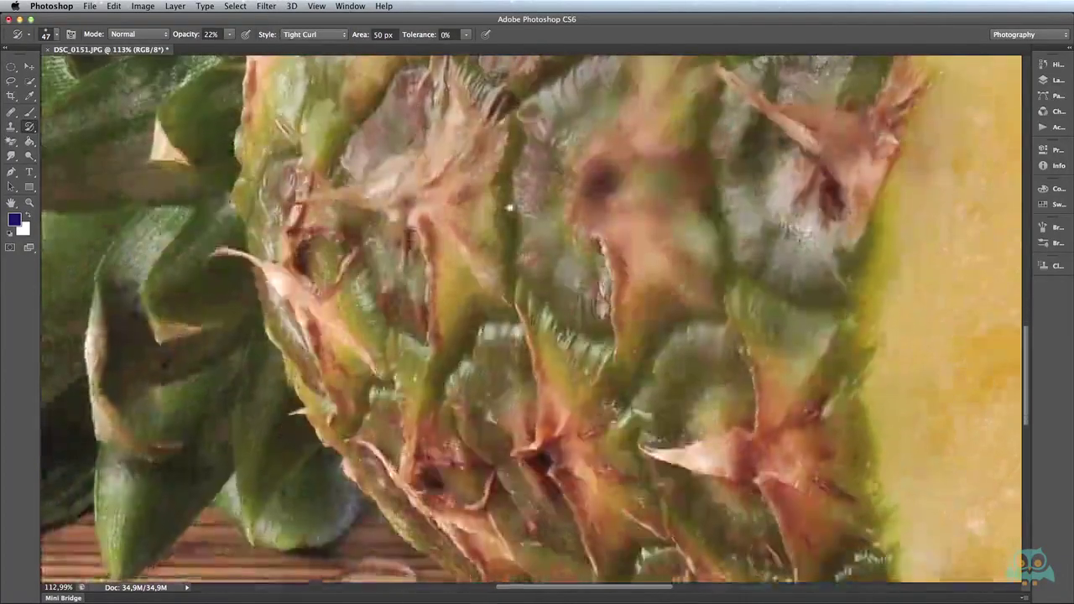
click(56, 35)
key(Return)
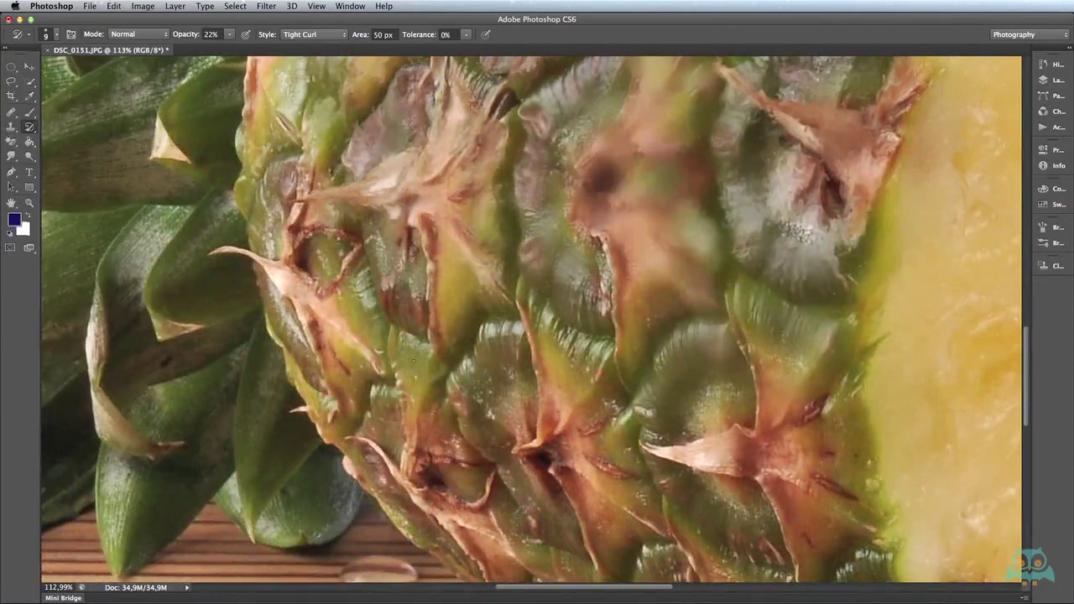
mouse_move(461, 420)
mouse_down()
mouse_move(545, 503)
mouse_move(532, 353)
mouse_move(557, 422)
mouse_move(540, 431)
mouse_up()
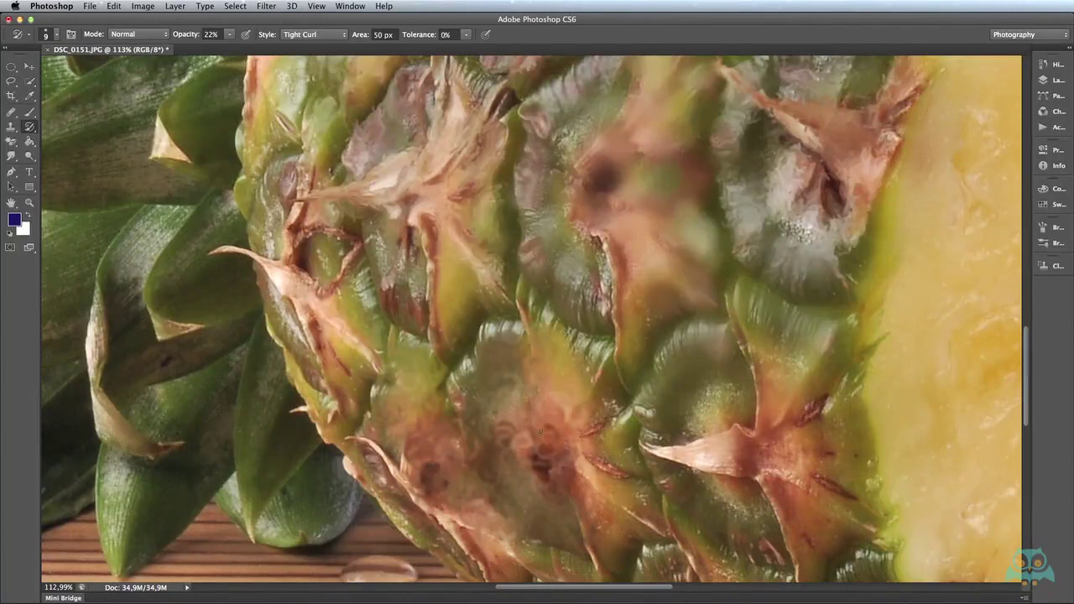
mouse_move(587, 336)
mouse_down()
mouse_move(600, 411)
mouse_move(638, 478)
mouse_move(642, 558)
mouse_move(596, 562)
mouse_up()
scroll(595, 562, down, 1)
scroll(621, 503, down, 5)
mouse_move(638, 512)
mouse_down()
mouse_move(626, 474)
mouse_move(680, 503)
mouse_move(662, 433)
mouse_move(604, 486)
mouse_move(302, 310)
mouse_move(304, 258)
mouse_move(369, 319)
mouse_up()
scroll(369, 318, up, 5)
mouse_move(444, 445)
mouse_down()
mouse_move(386, 319)
mouse_move(399, 382)
mouse_move(621, 500)
mouse_move(587, 453)
mouse_move(445, 369)
mouse_up()
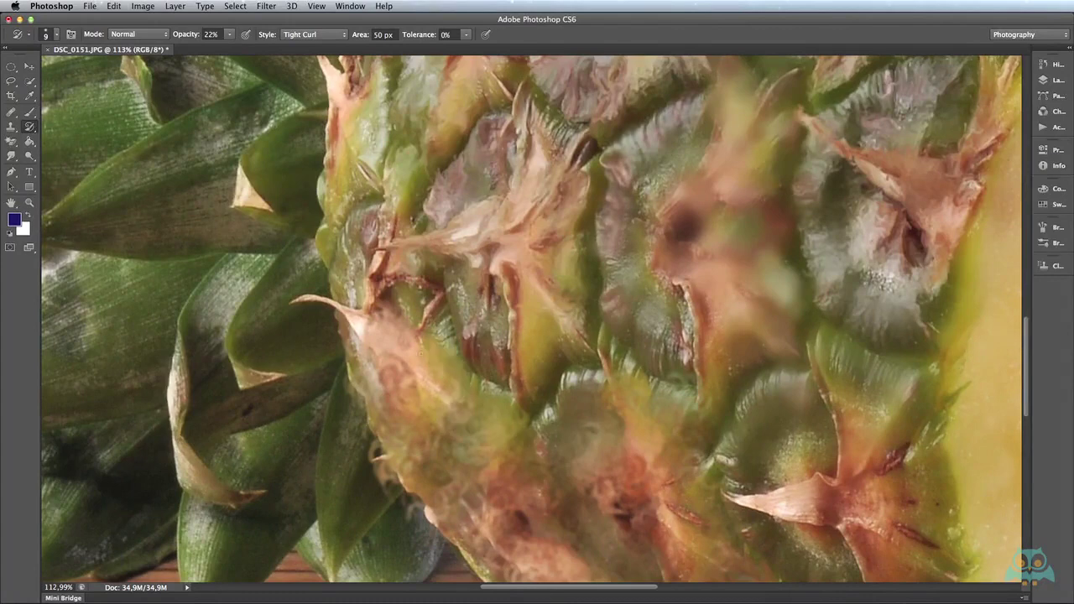
Switch to Loose Curl style and smear the upper, middle and lower-left crown leaves.
click(282, 34)
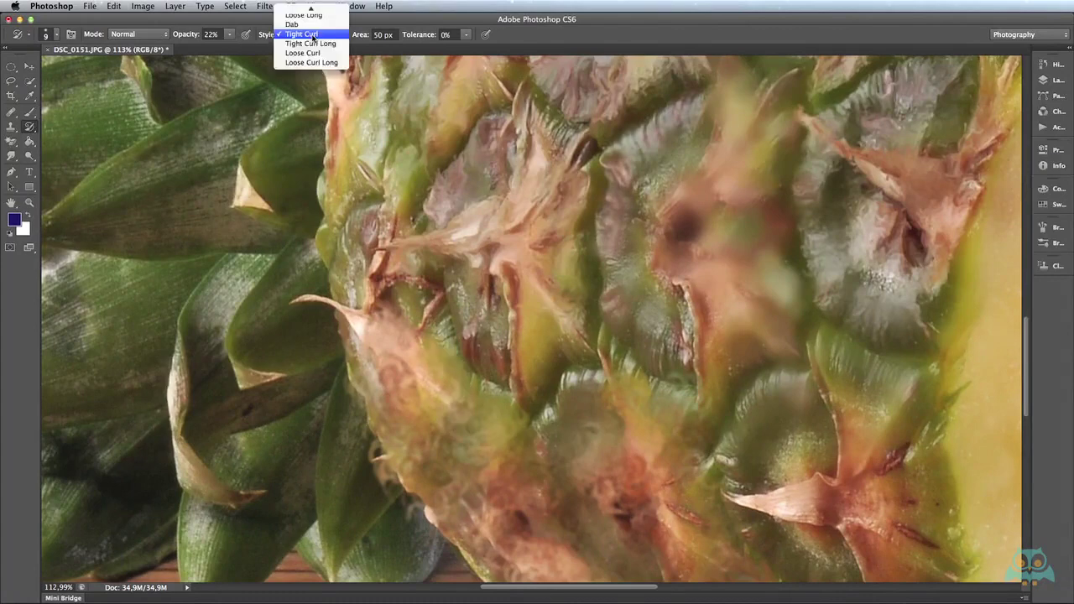
click(312, 62)
mouse_move(285, 245)
mouse_down()
mouse_move(377, 261)
mouse_move(454, 251)
mouse_up()
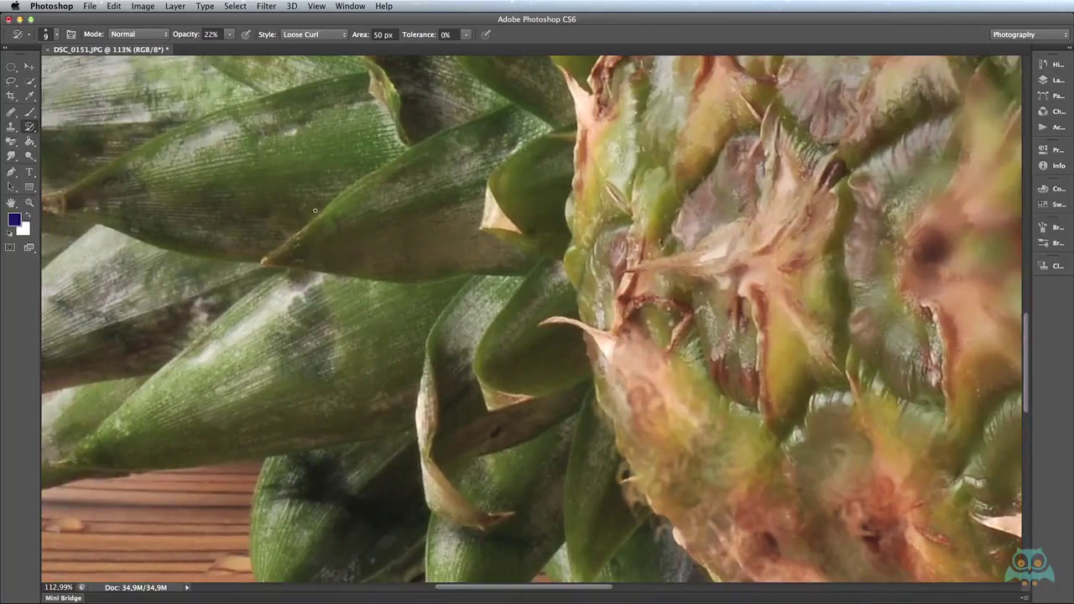
drag(314, 211, 348, 239)
mouse_move(495, 118)
mouse_down()
mouse_move(403, 197)
mouse_move(527, 164)
mouse_up()
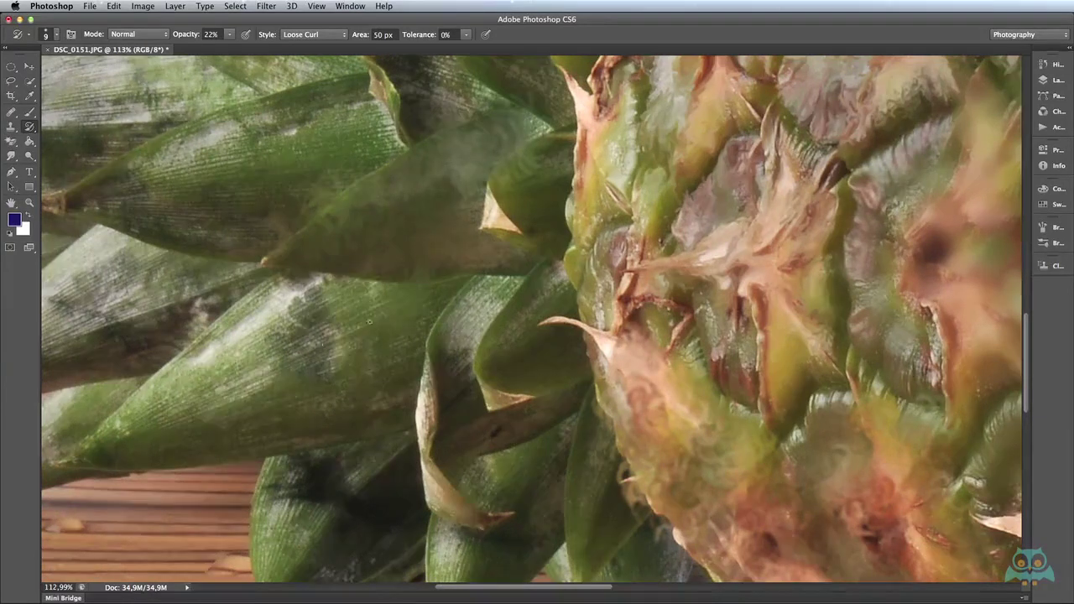
drag(369, 321, 196, 375)
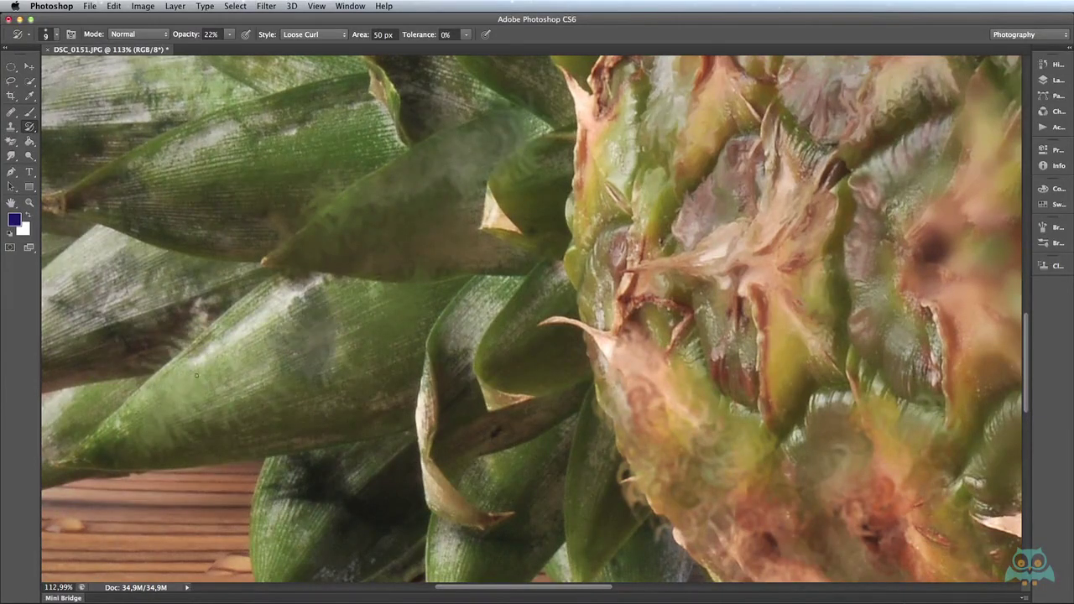
drag(259, 284, 269, 336)
drag(109, 444, 222, 415)
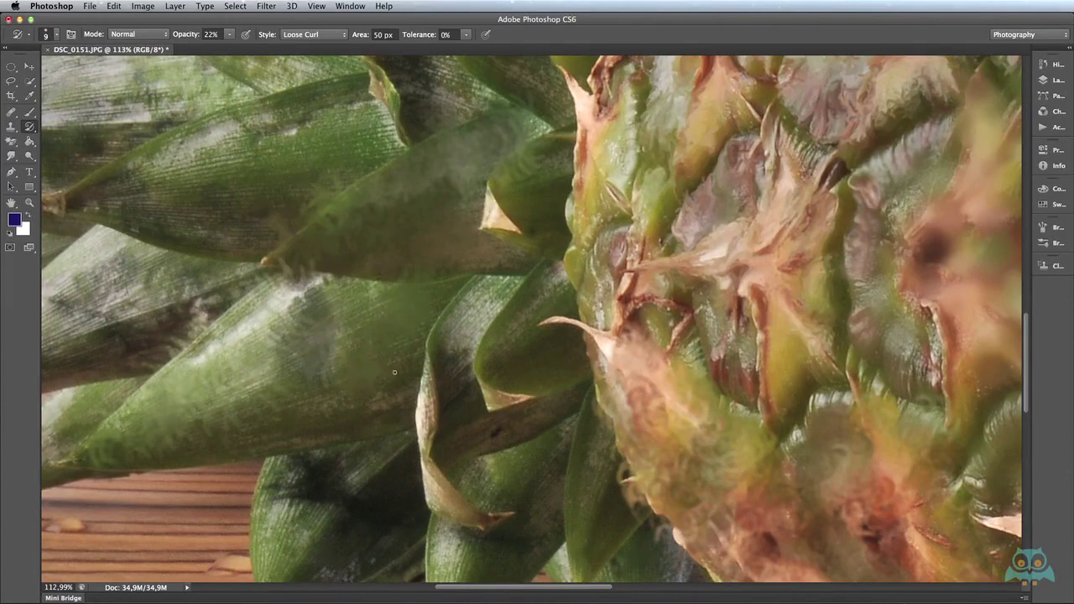
Switch from the Art History Brush to the History Brush Tool at 54% opacity.
key(z)
alt+click(698, 333)
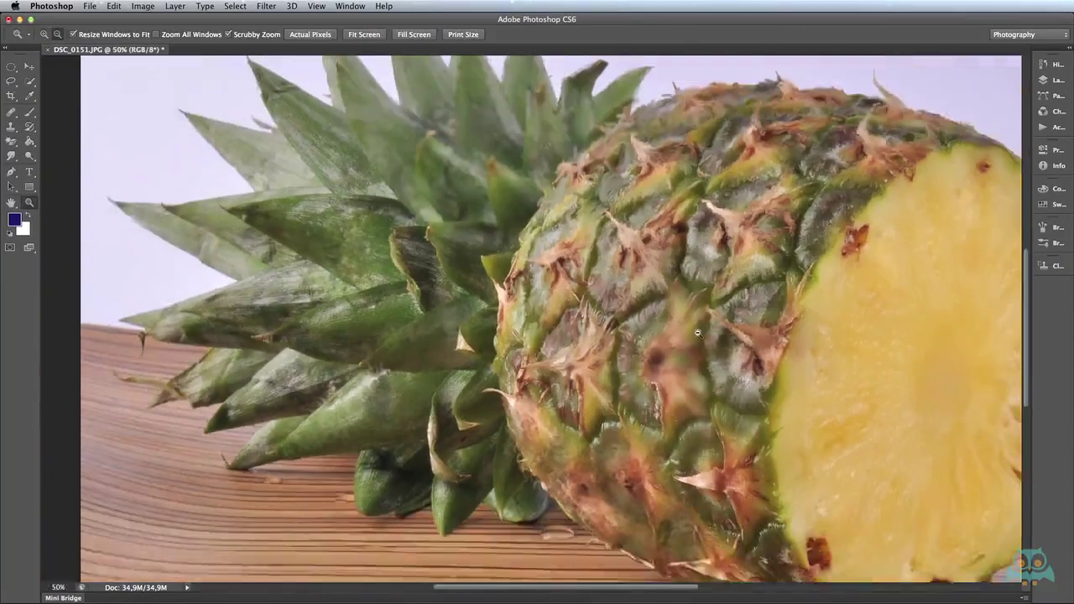
drag(30, 126, 78, 132)
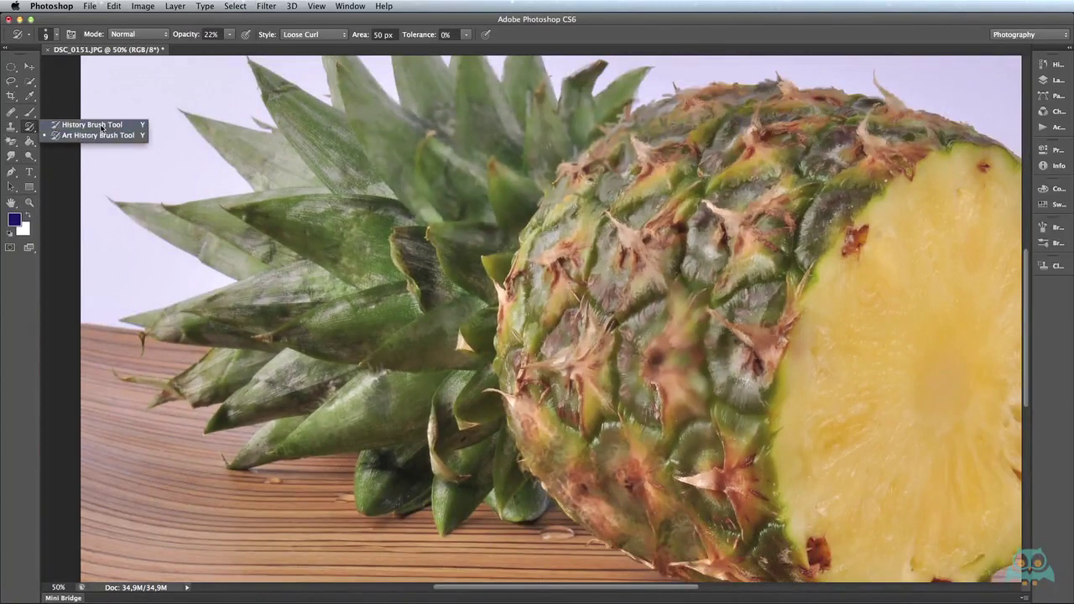
click(91, 125)
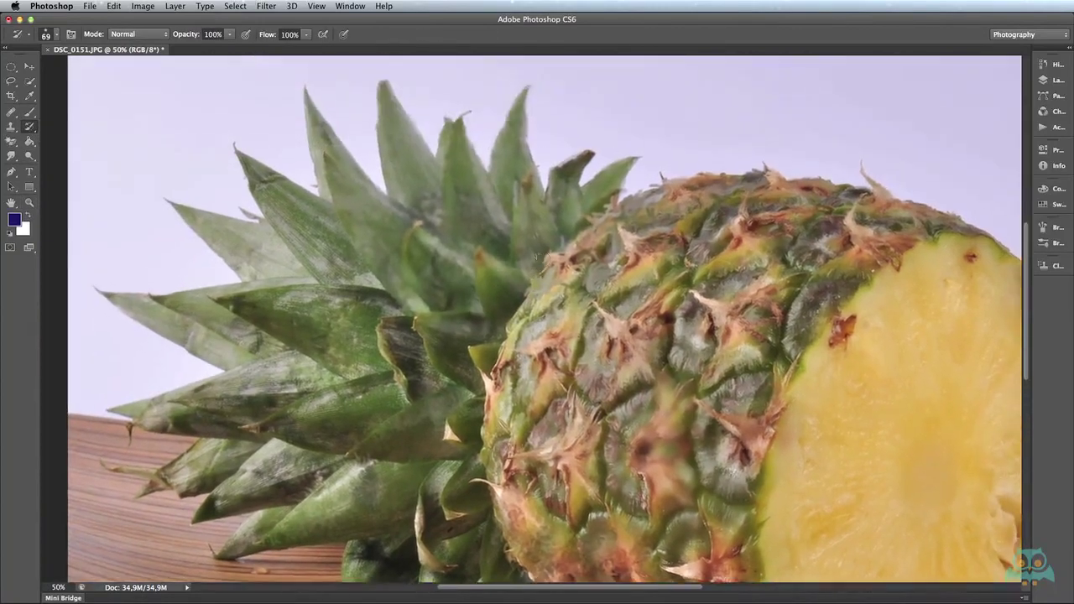
click(231, 37)
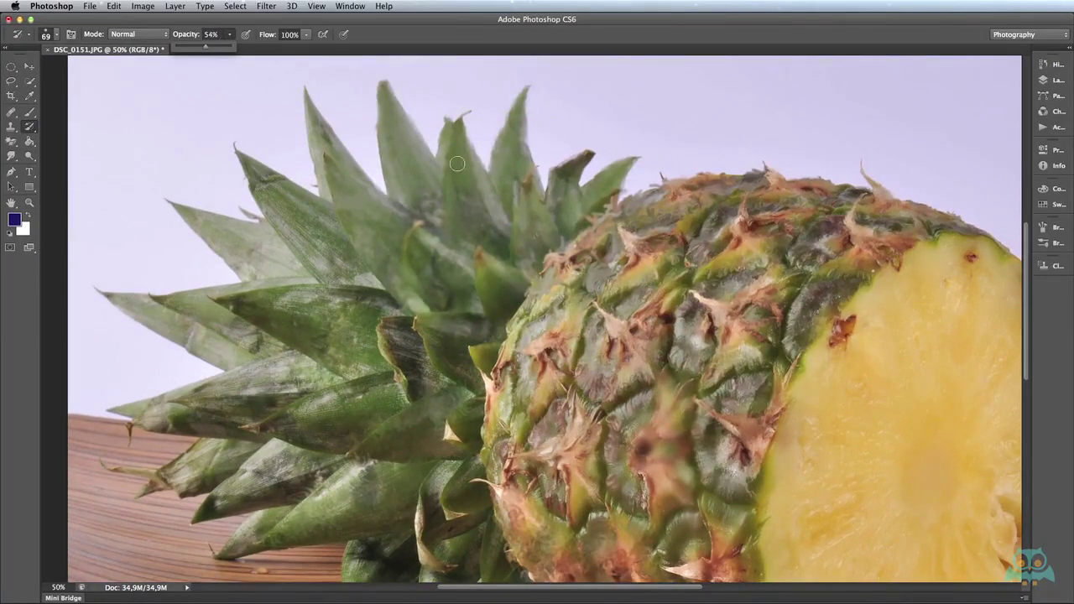
Zoom in on the leaf tips to restore their original detail, then fit the whole photo on screen.
key(ctrl+plus)
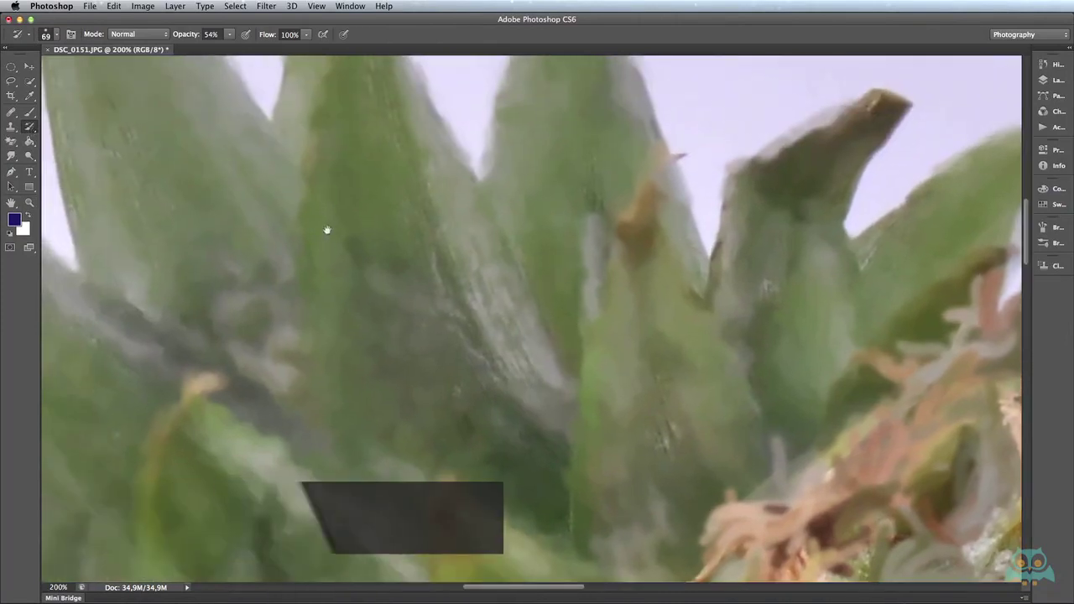
drag(327, 228, 463, 369)
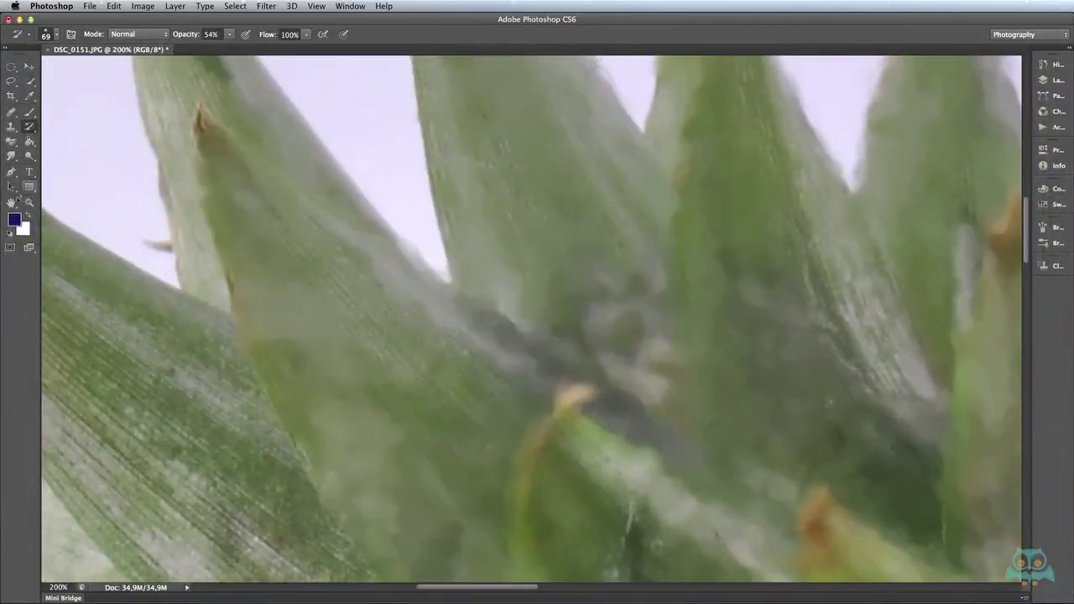
click(29, 202)
alt+click(563, 306)
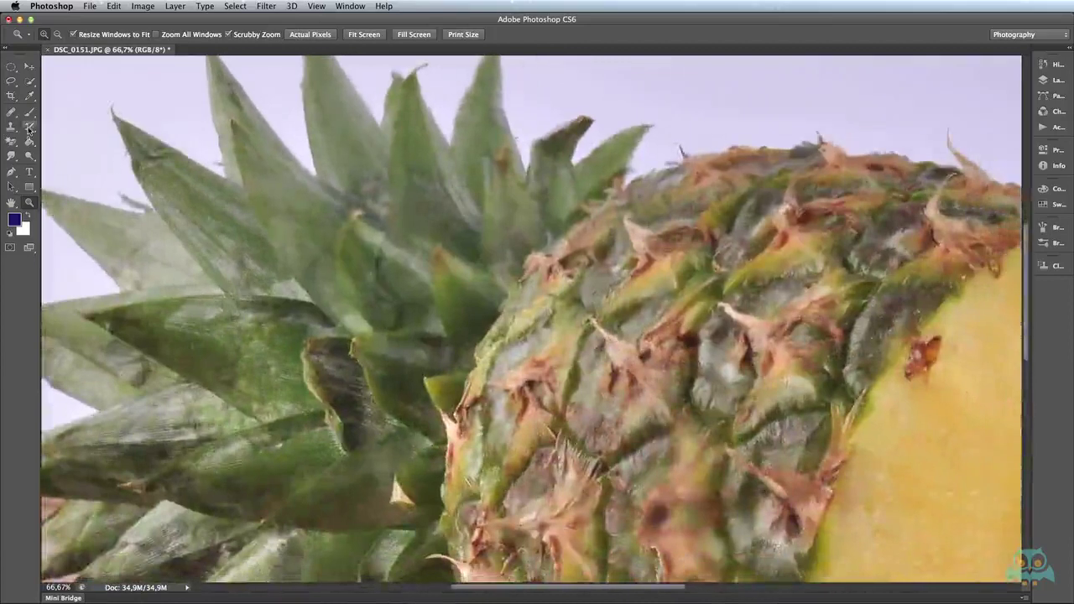
click(29, 128)
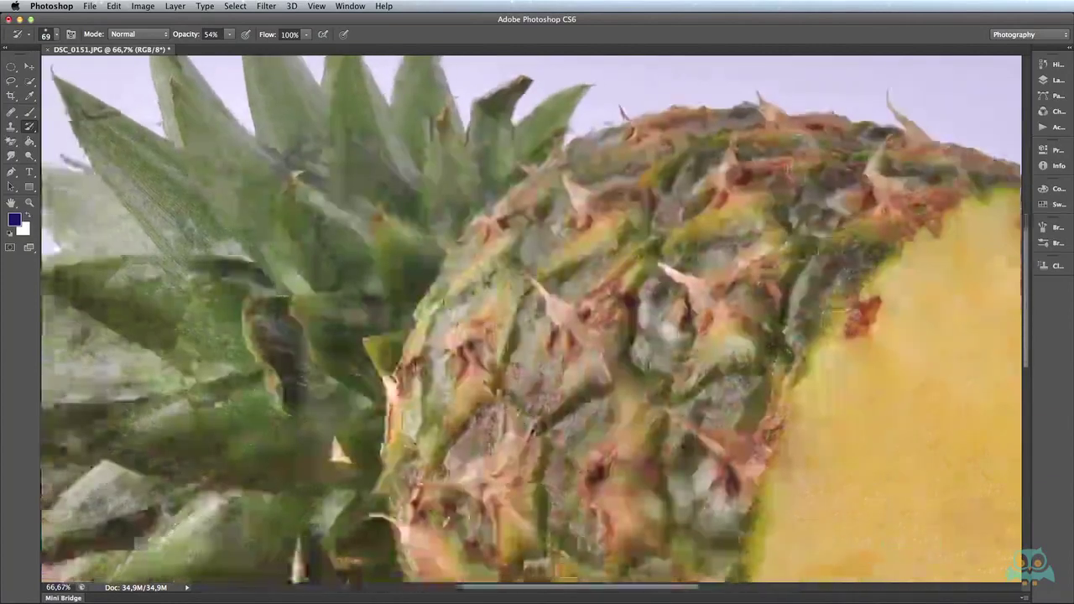
key(ctrl+0)
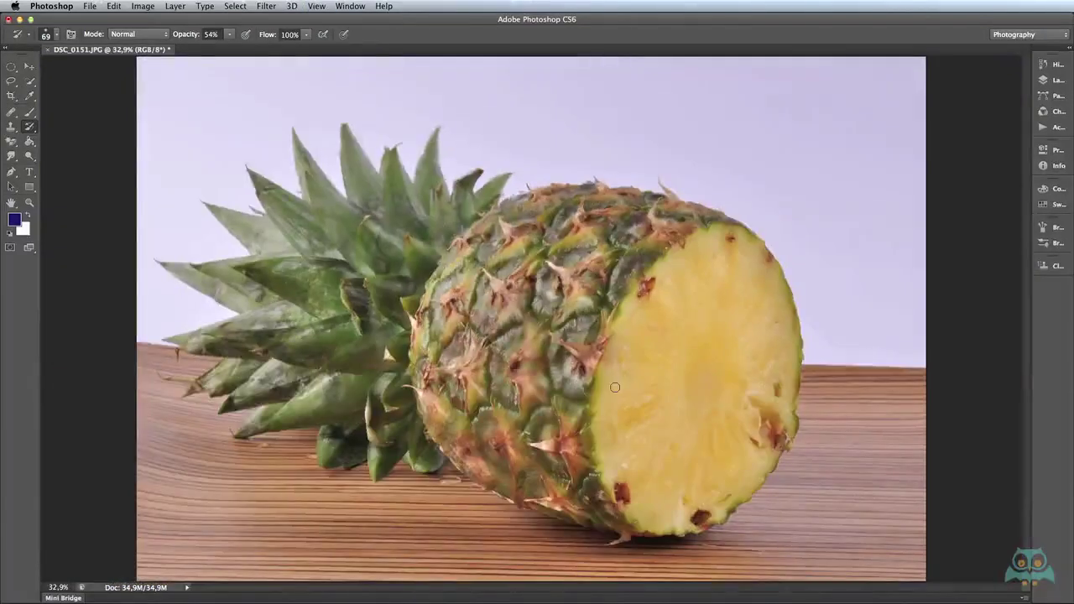
Swap the History Brush for the Art History Brush Tool from the toolbox's brush variants list.
right_click(29, 126)
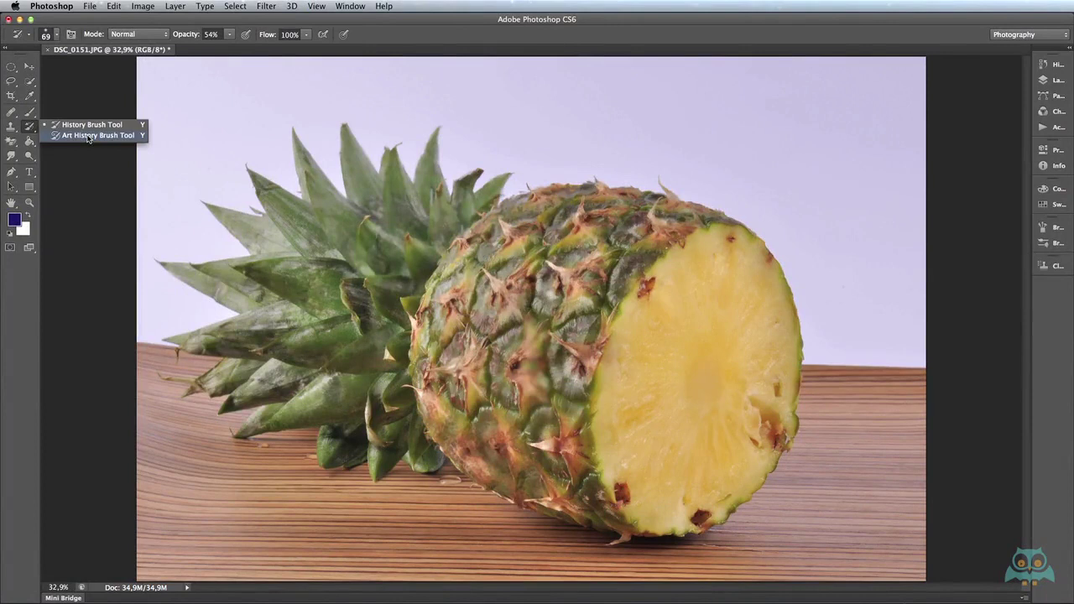
click(88, 136)
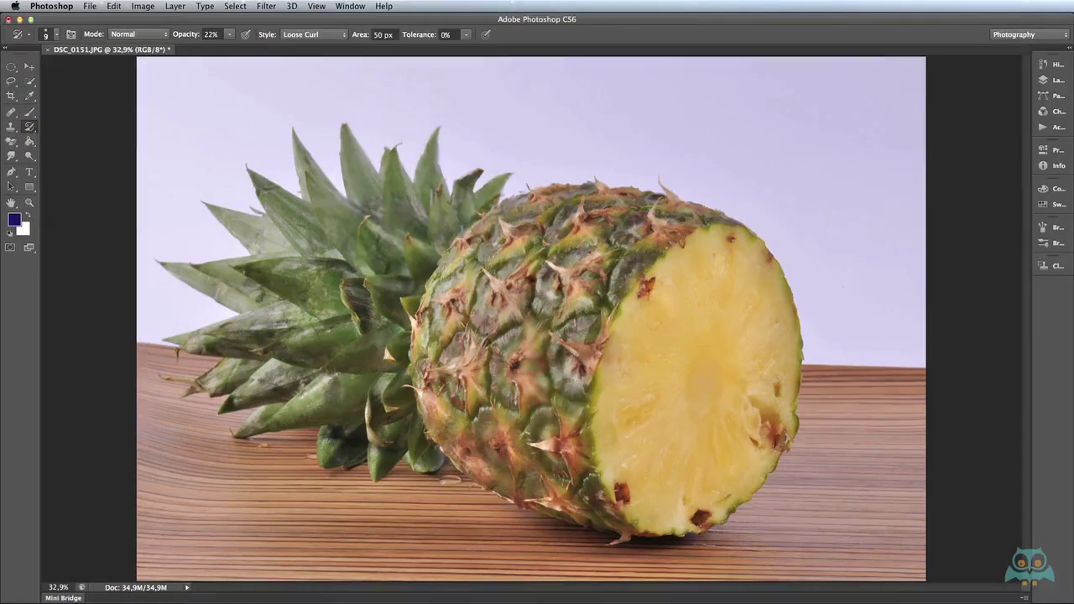